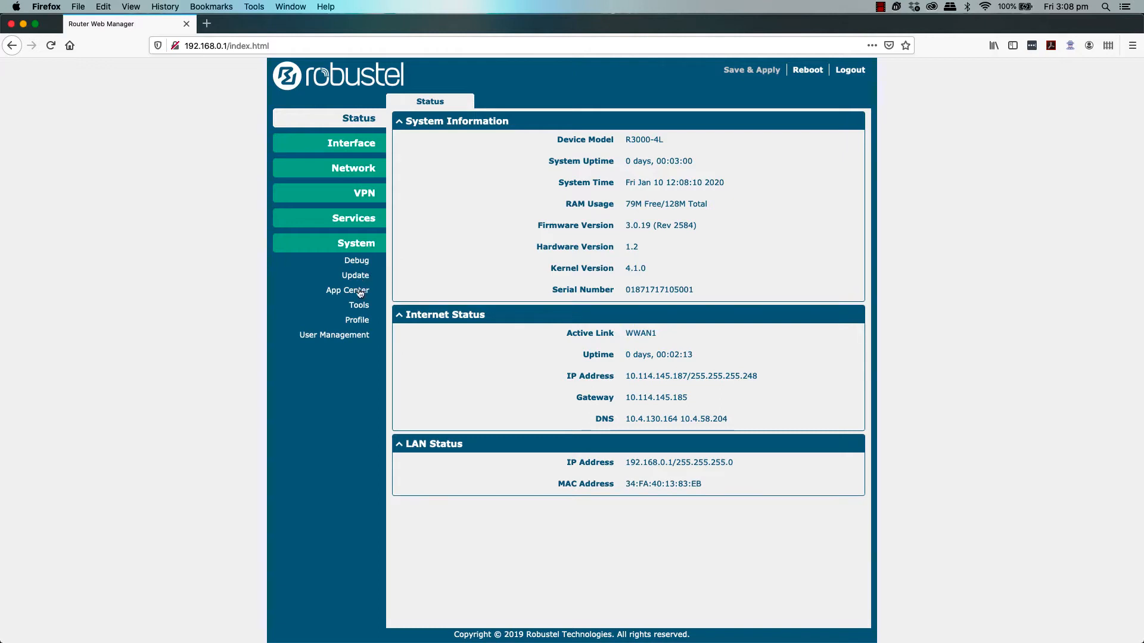
- Install the r3000-rcms-3.0.1.rpk app from the Desktop through the router's App Center and reboot the router
left_click(364, 291)
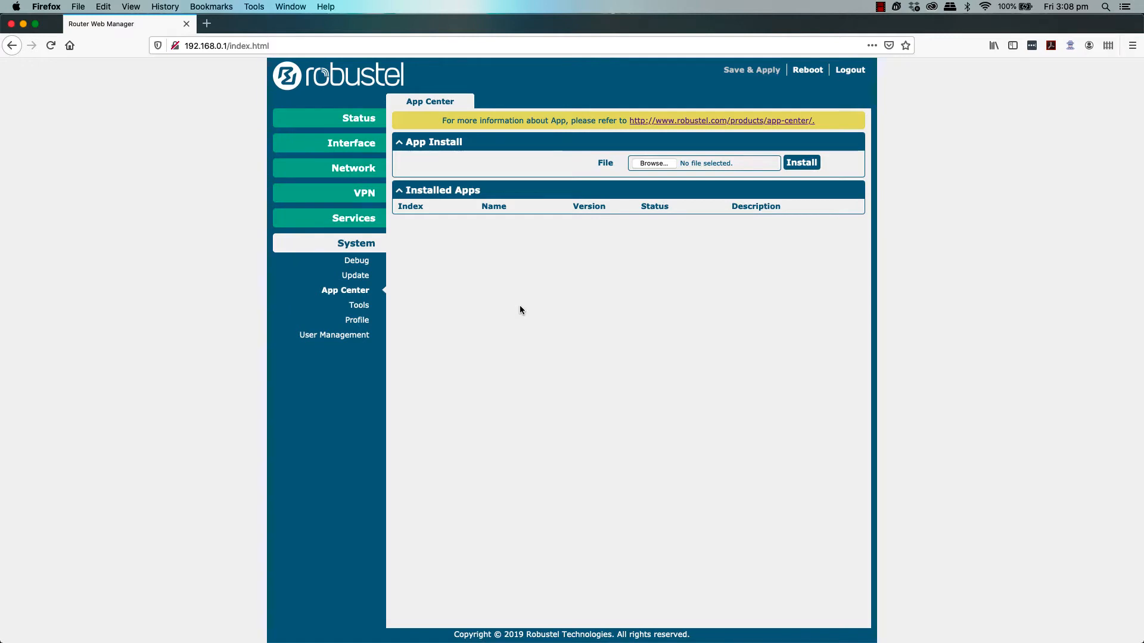
left_click(663, 165)
left_click(439, 154)
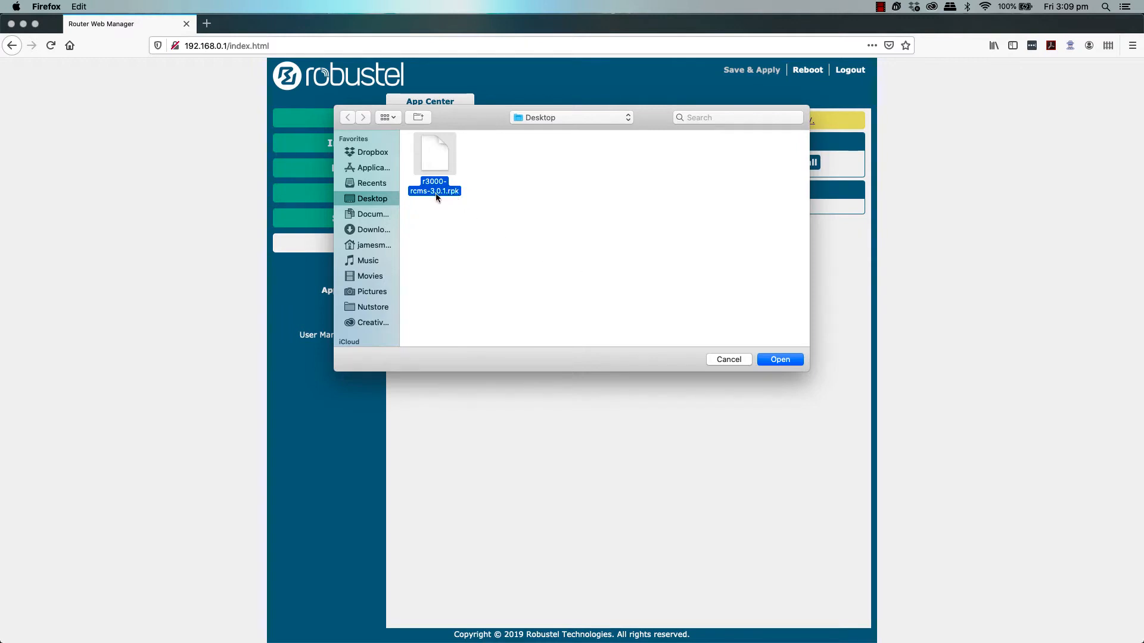
left_click(785, 359)
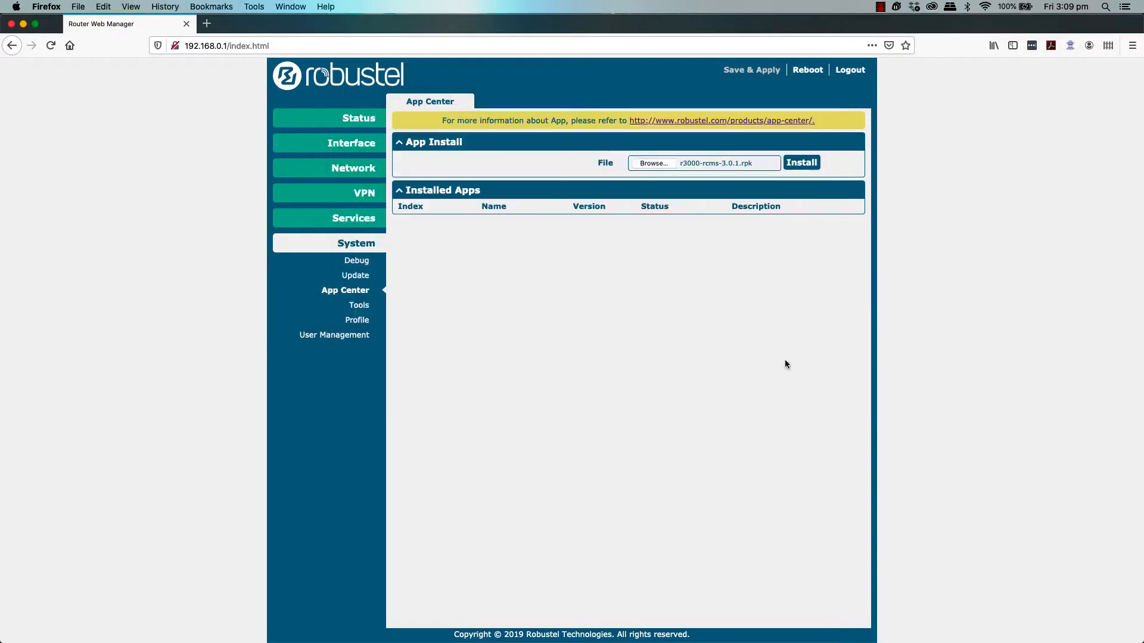
left_click(800, 164)
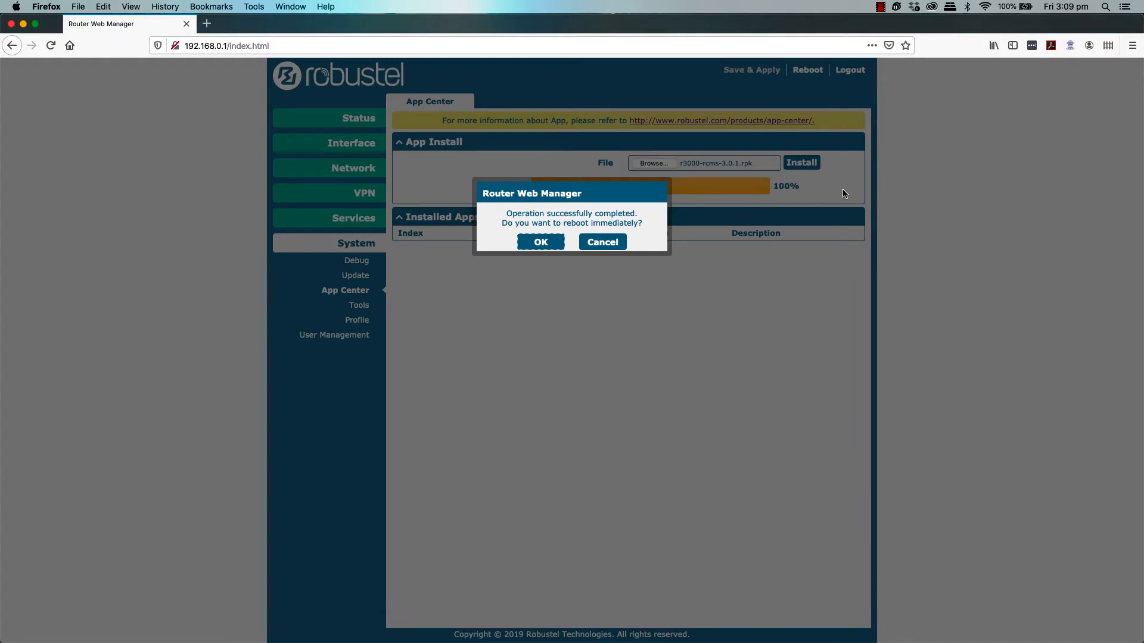
left_click(550, 244)
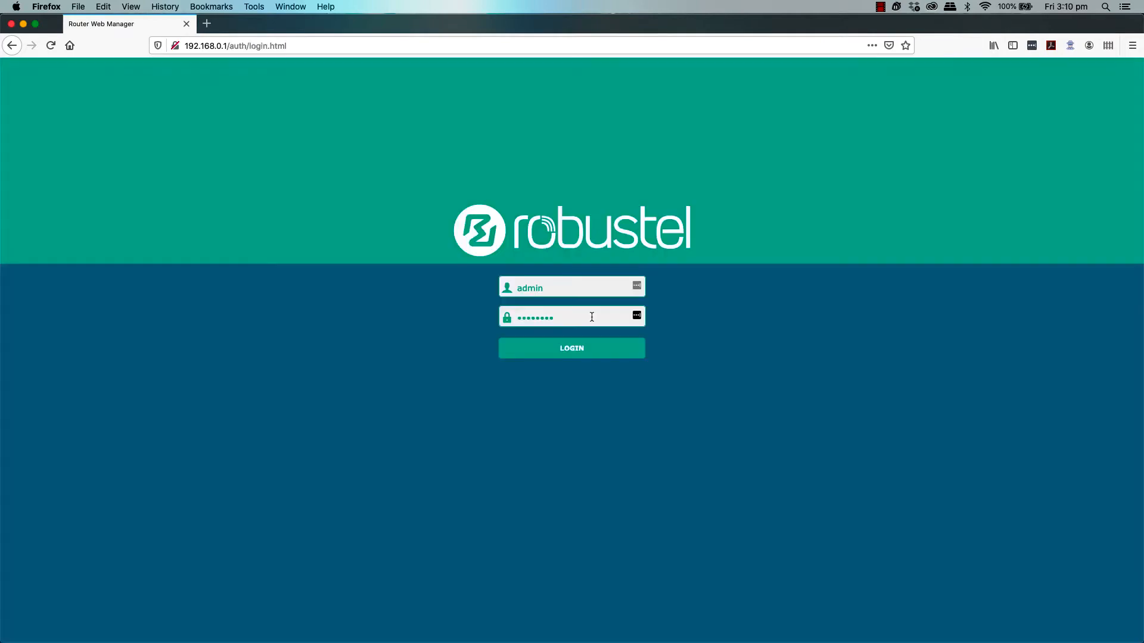
- Log back in to the router as admin and check the installed apps in the App Center
key("Return")
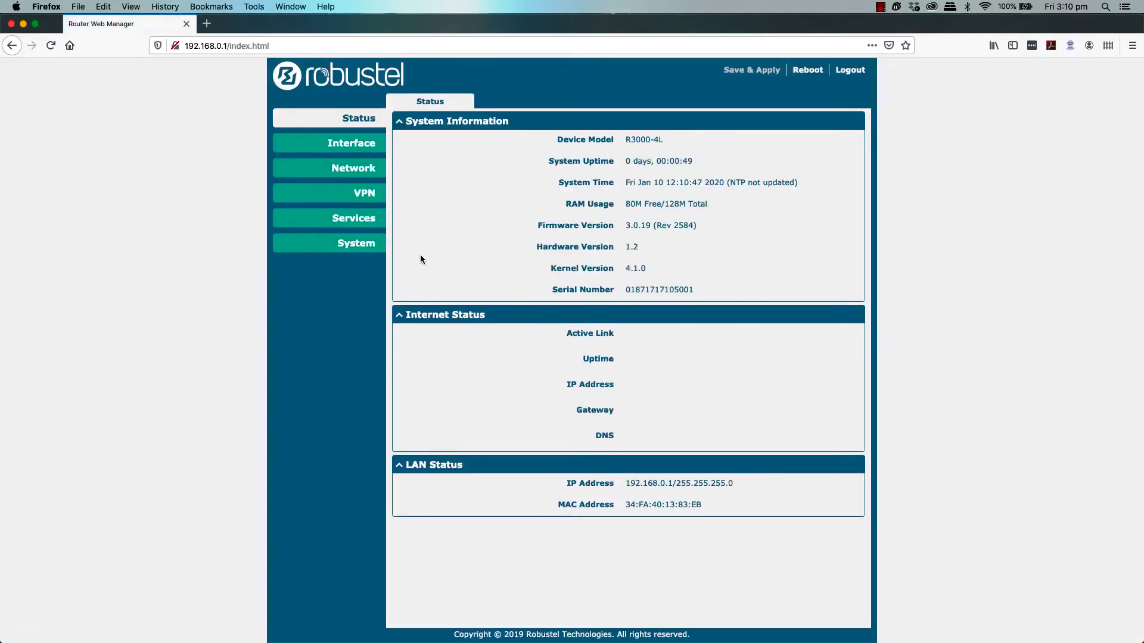
left_click(371, 254)
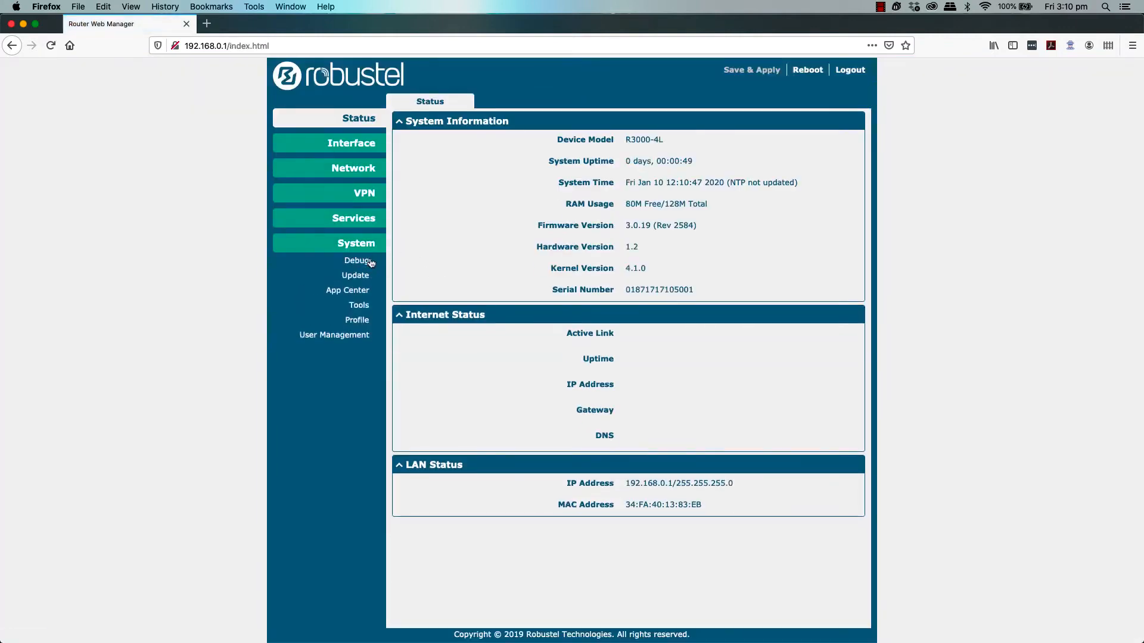
left_click(359, 292)
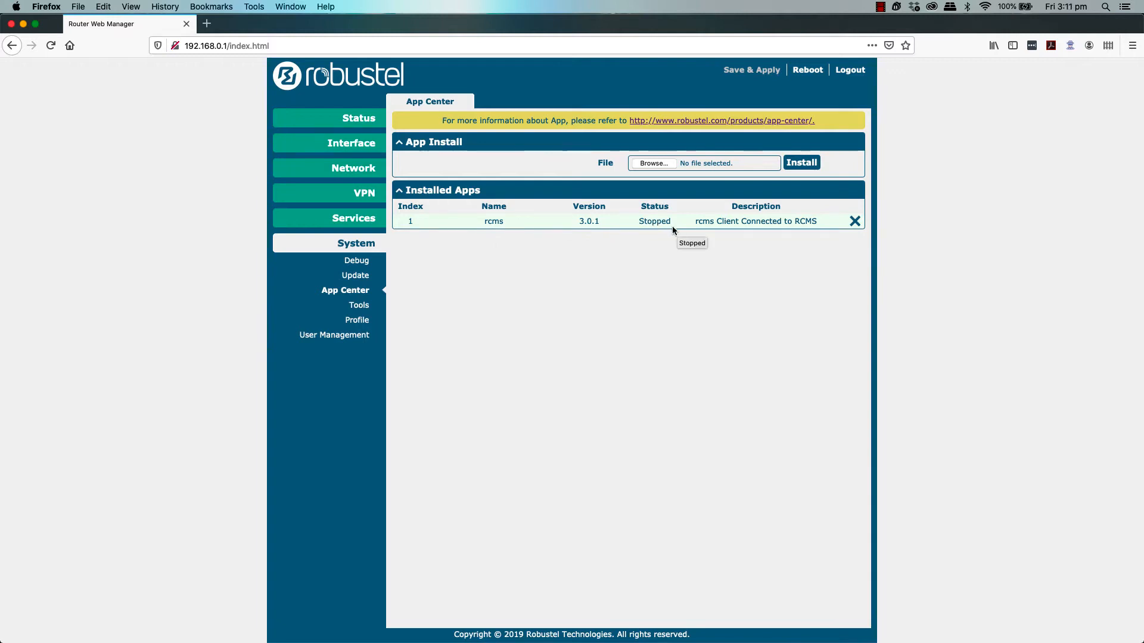
- Open the router's RCMS service settings and switch RCMS on
left_click(371, 226)
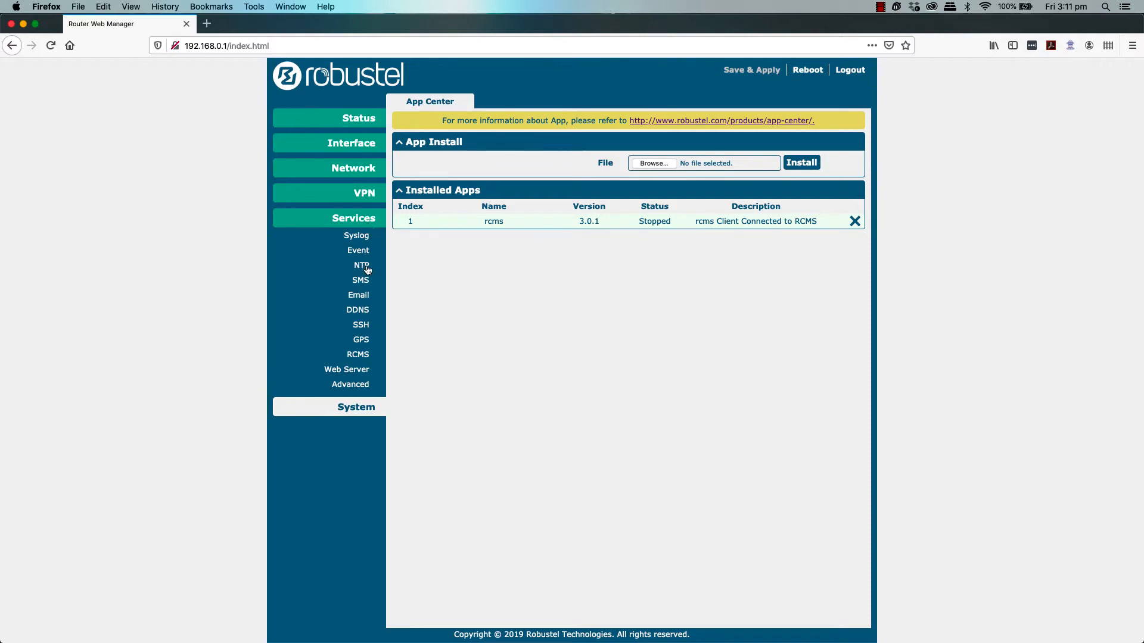
left_click(358, 355)
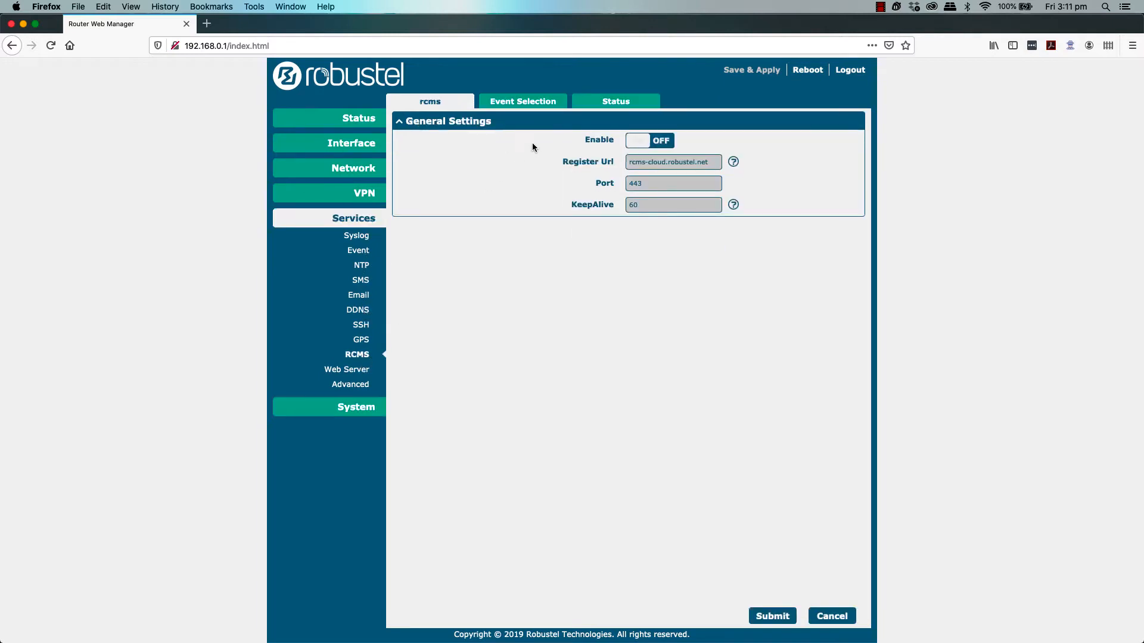
left_click(659, 146)
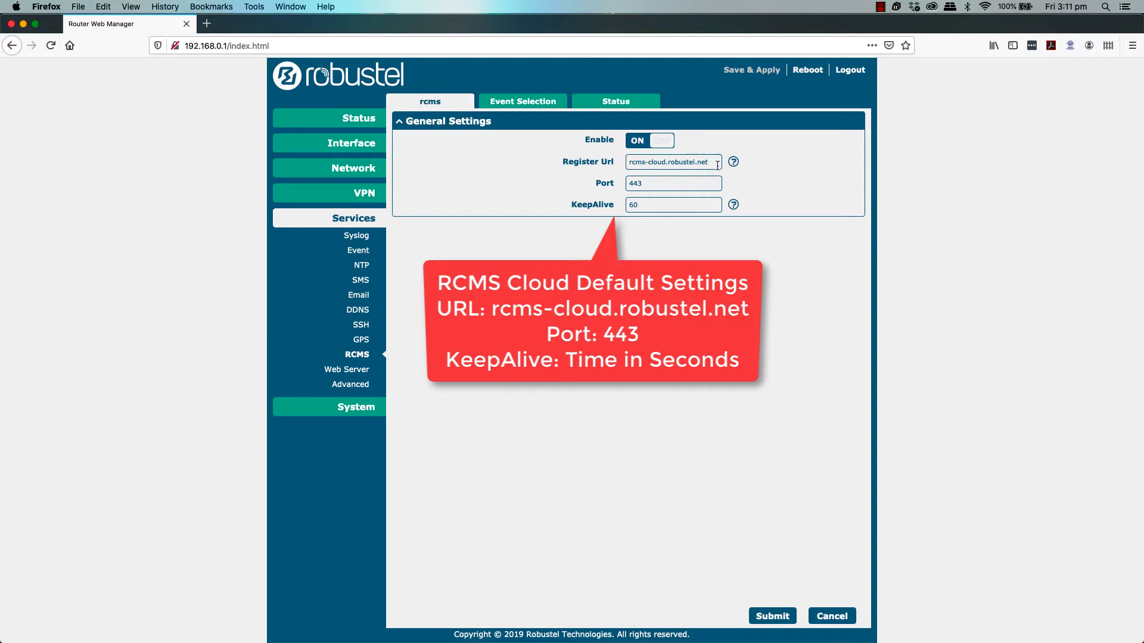
- Highlight the Register Url, then submit the RCMS general settings and save and apply them
key("shift+Left")
key("shift+Left")
key("shift+Left")
key("shift+Left")
key("shift+Left")
key("shift+Left")
key("shift+Left")
key("shift+Left")
key("shift+Left")
key("shift+Left")
key("shift+Left")
key("shift+Left")
key("shift+Left")
key("shift+Left")
key("shift+Left")
key("shift+Left")
key("shift+Left")
key("shift+Left")
key("shift+Left")
key("shift+Left")
key("shift+Left")
key("shift+Left")
key("shift+Left")
left_click(772, 616)
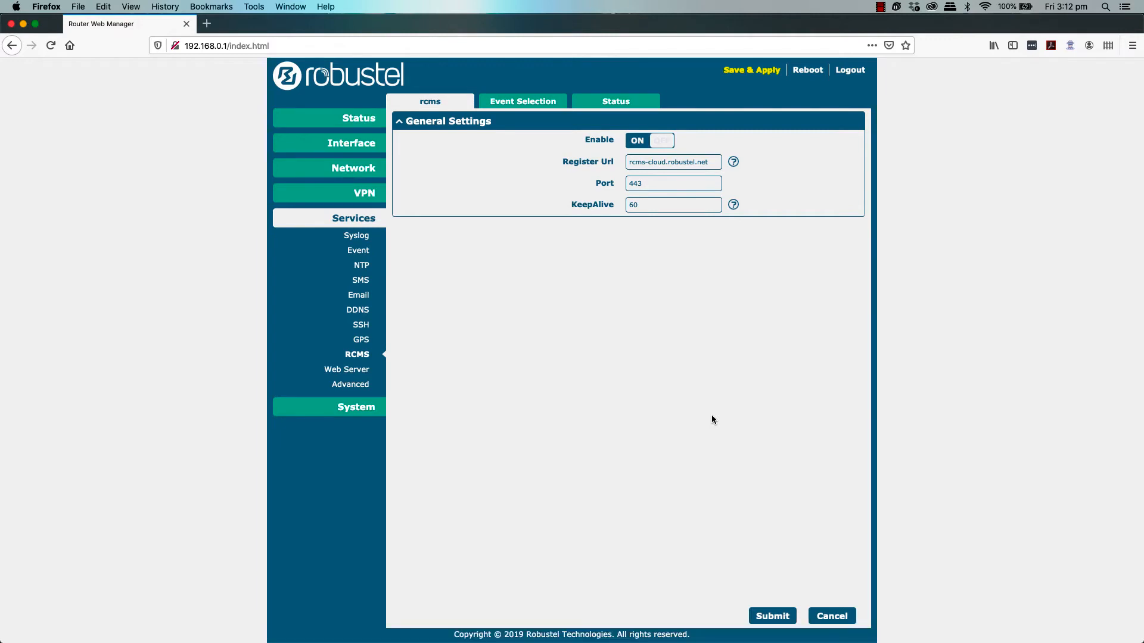
left_click(745, 72)
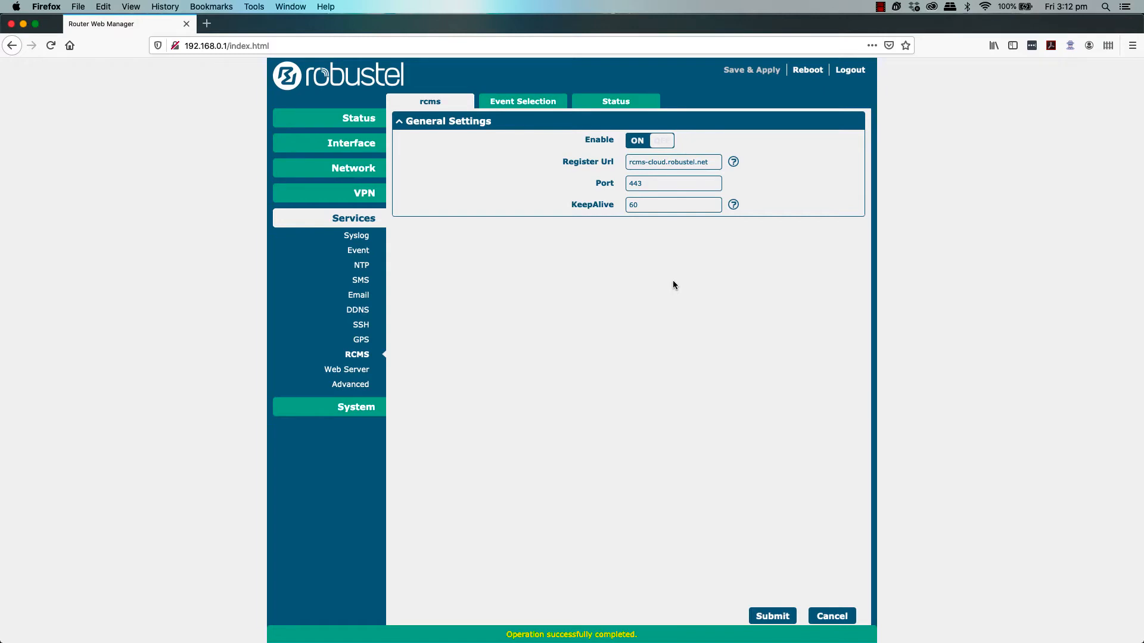
- Review the full list of events in the RCMS Event Selection and open the RCMS status
left_click(516, 105)
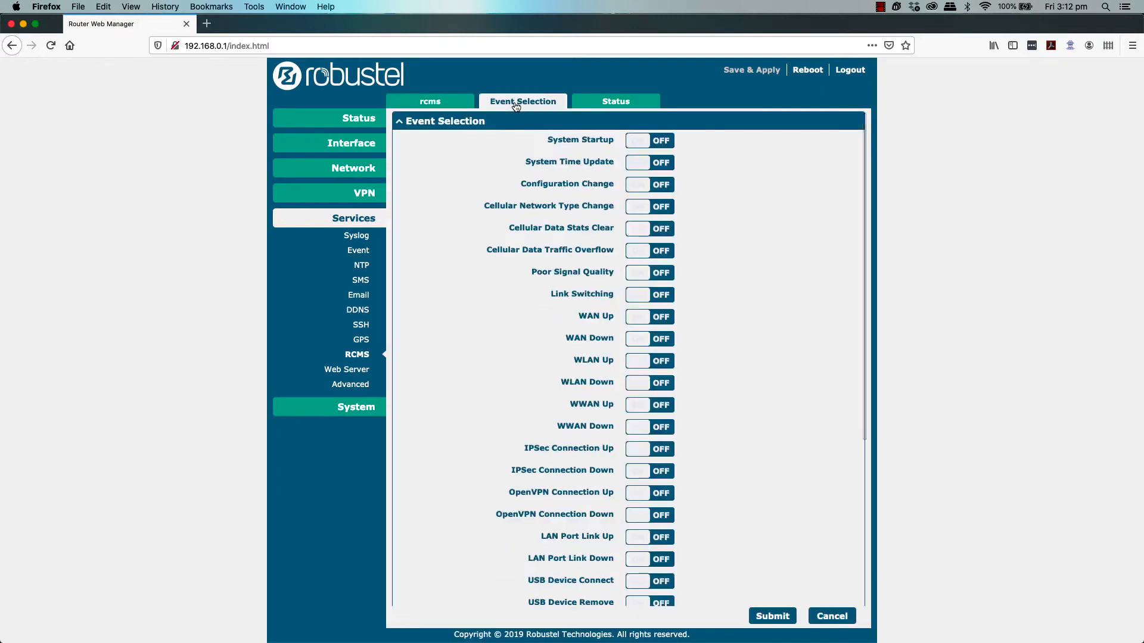
scroll(724, 180, "down", 2)
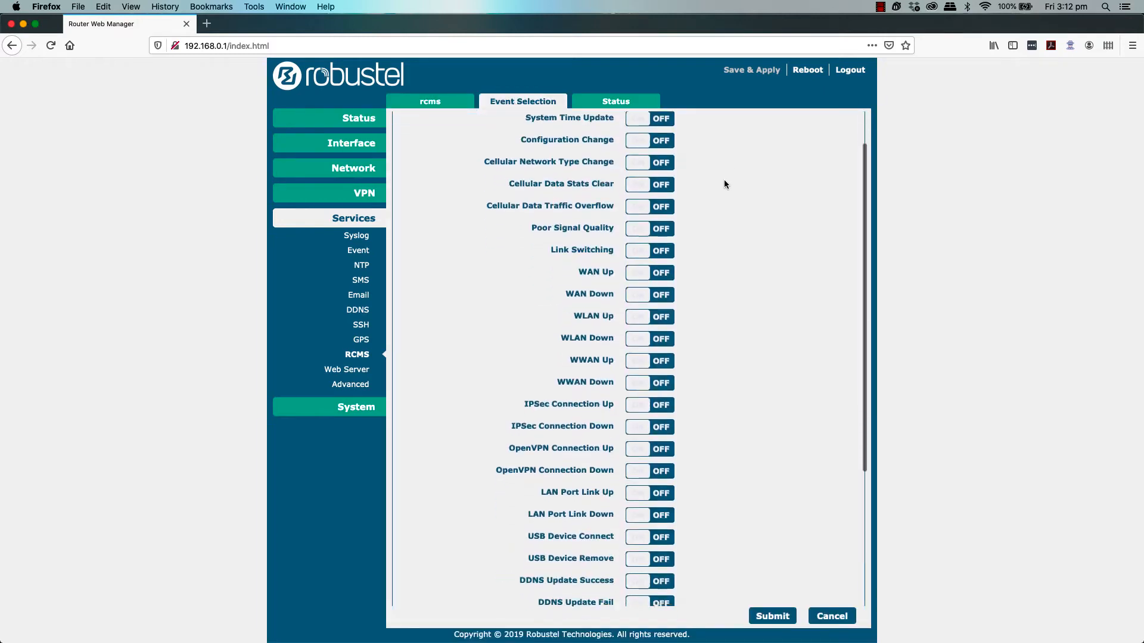
scroll(723, 184, "down", 1)
scroll(714, 256, "down", 5)
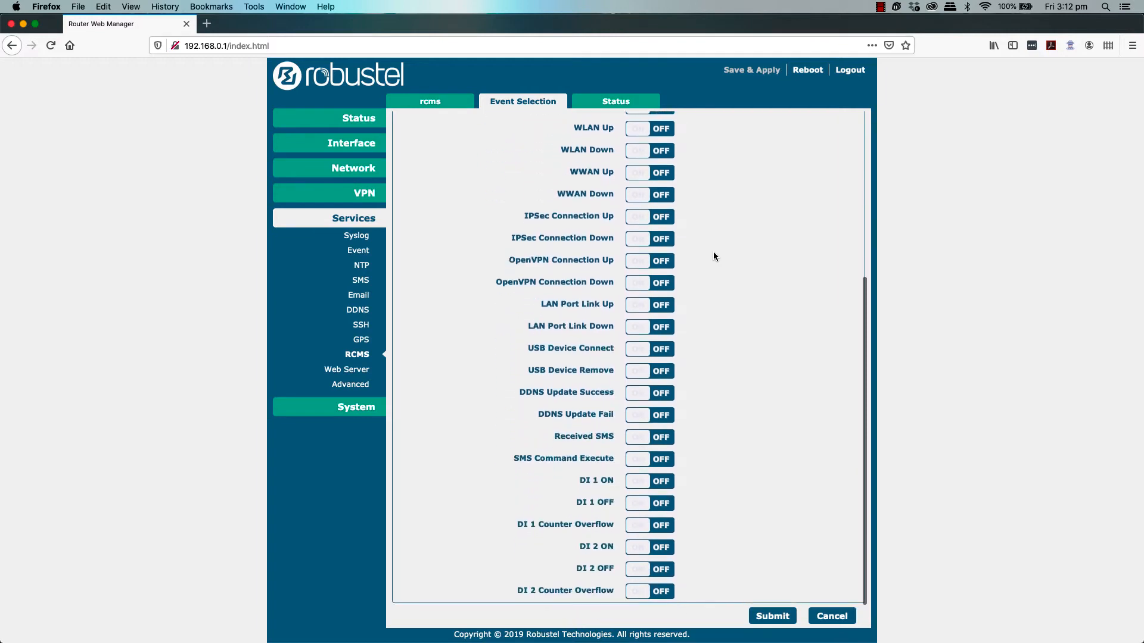
scroll(731, 259, "up", 6)
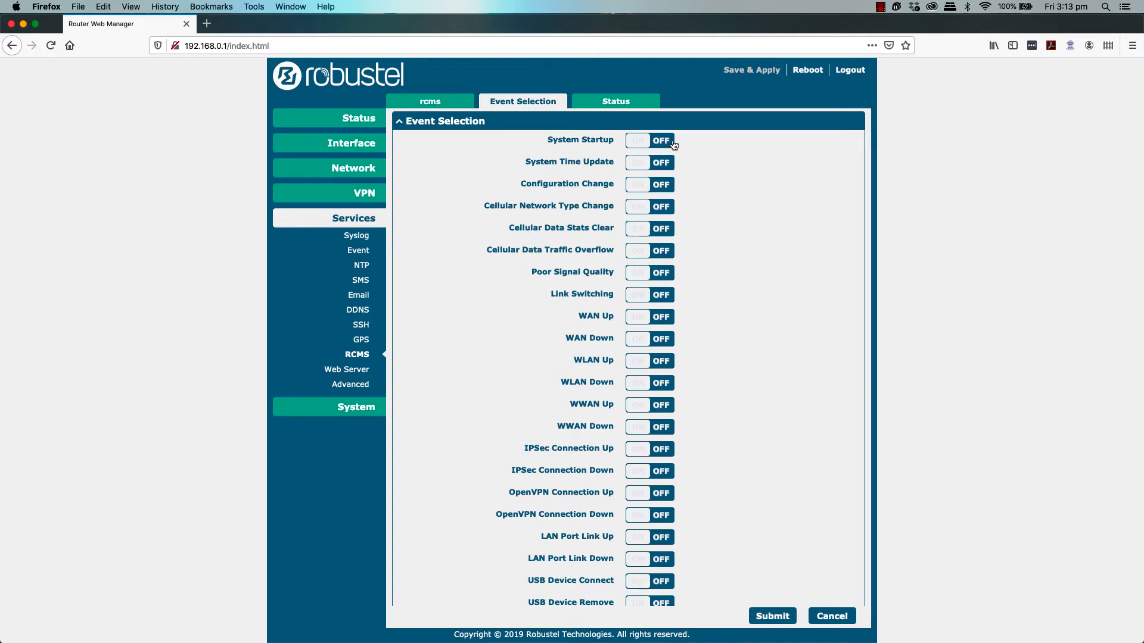
scroll(658, 252, "down", 5)
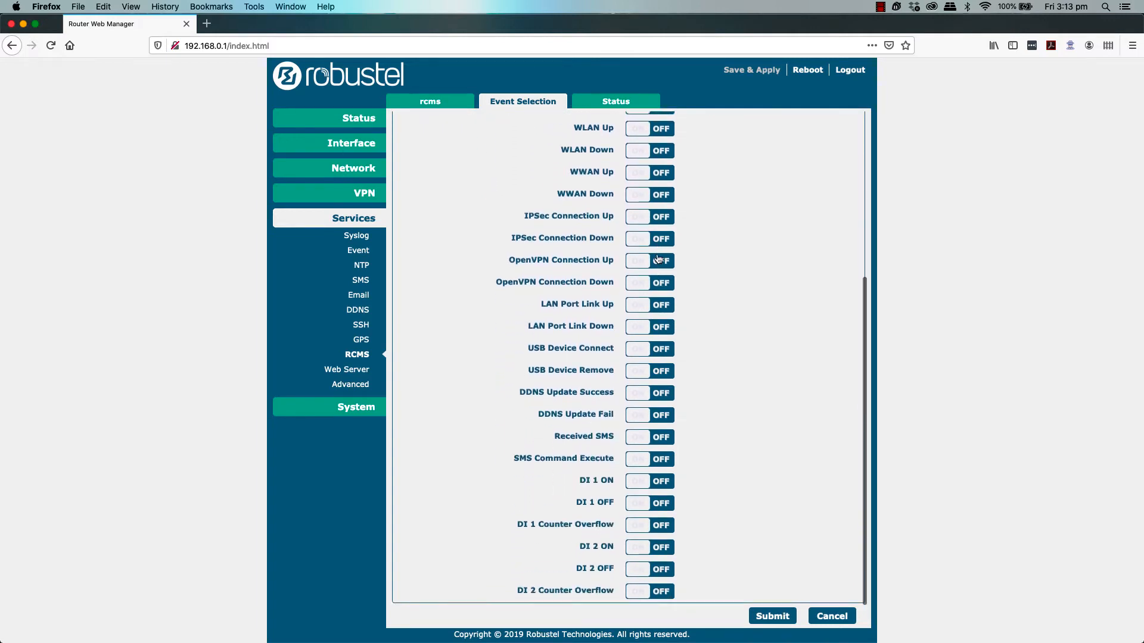
scroll(658, 258, "up", 5)
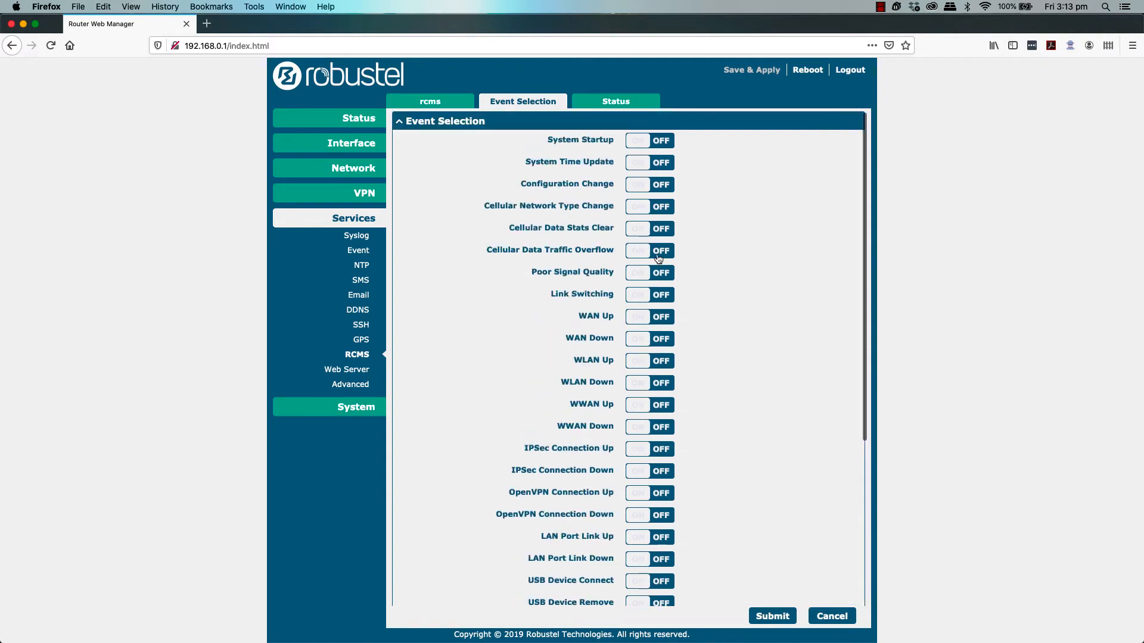
left_click(606, 105)
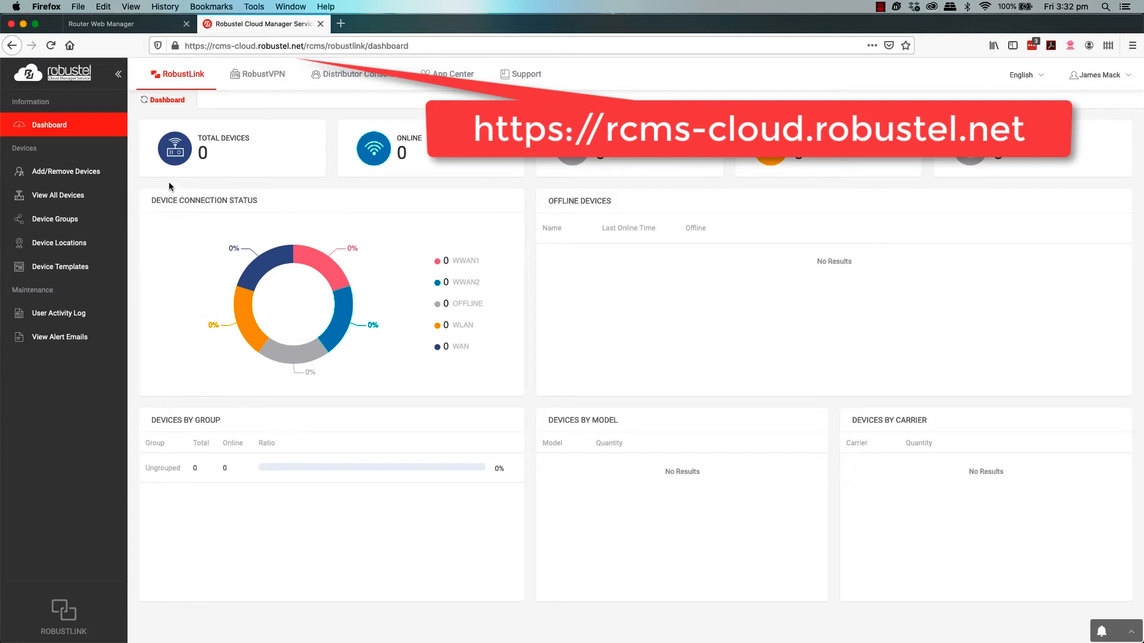
- Open the form for adding a single device under Add/Remove Devices in the Robustel cloud service
left_click(86, 177)
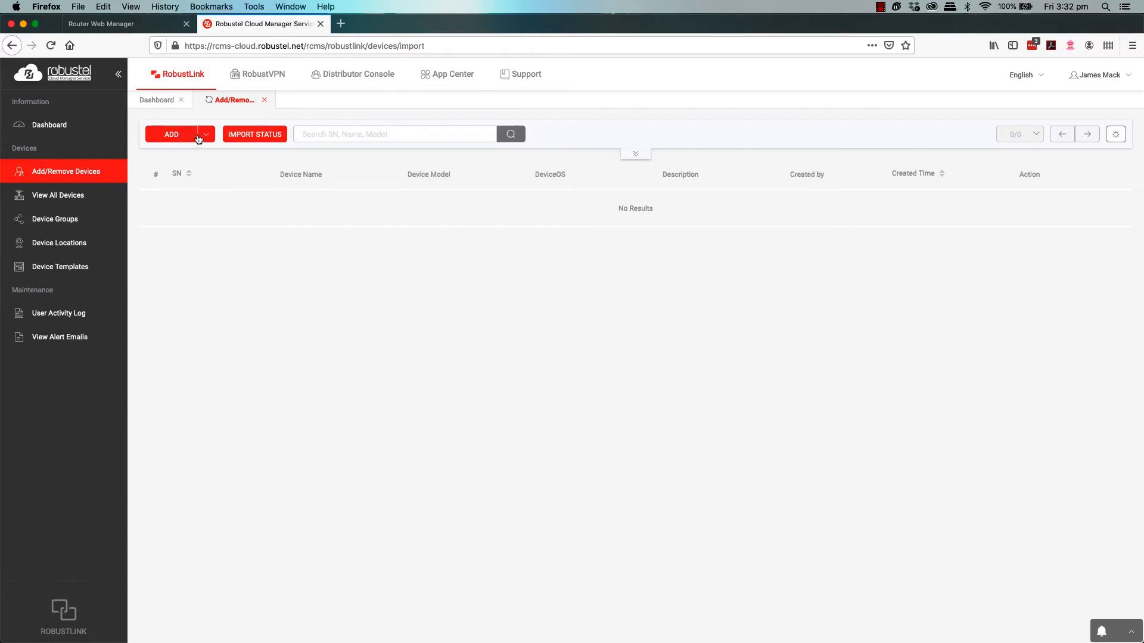
mouse_move(209, 136)
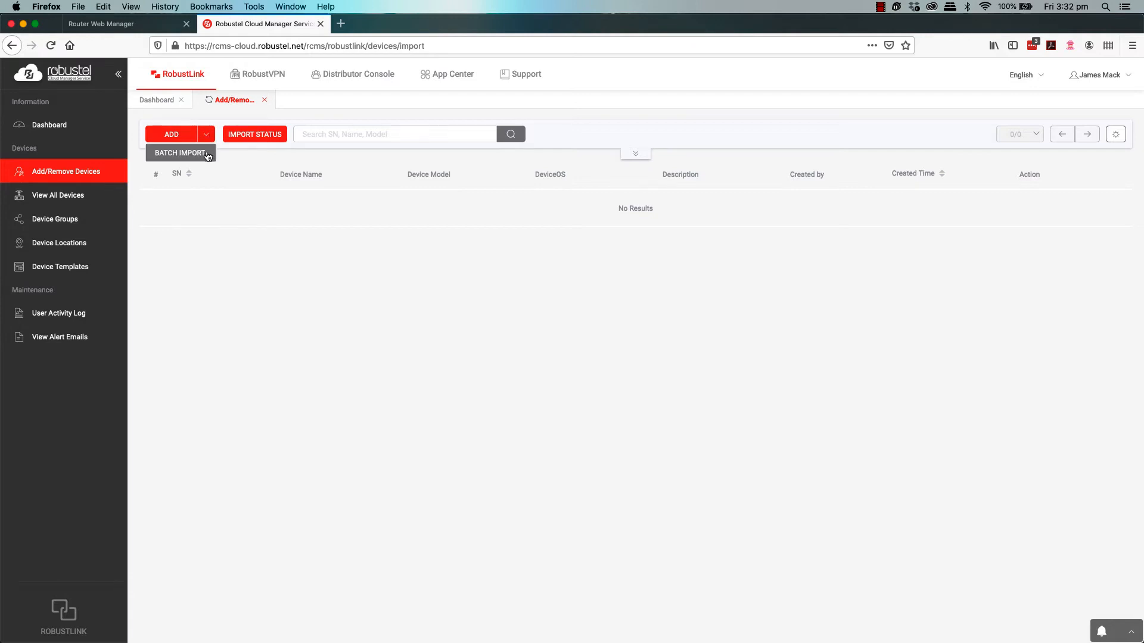
left_click(172, 134)
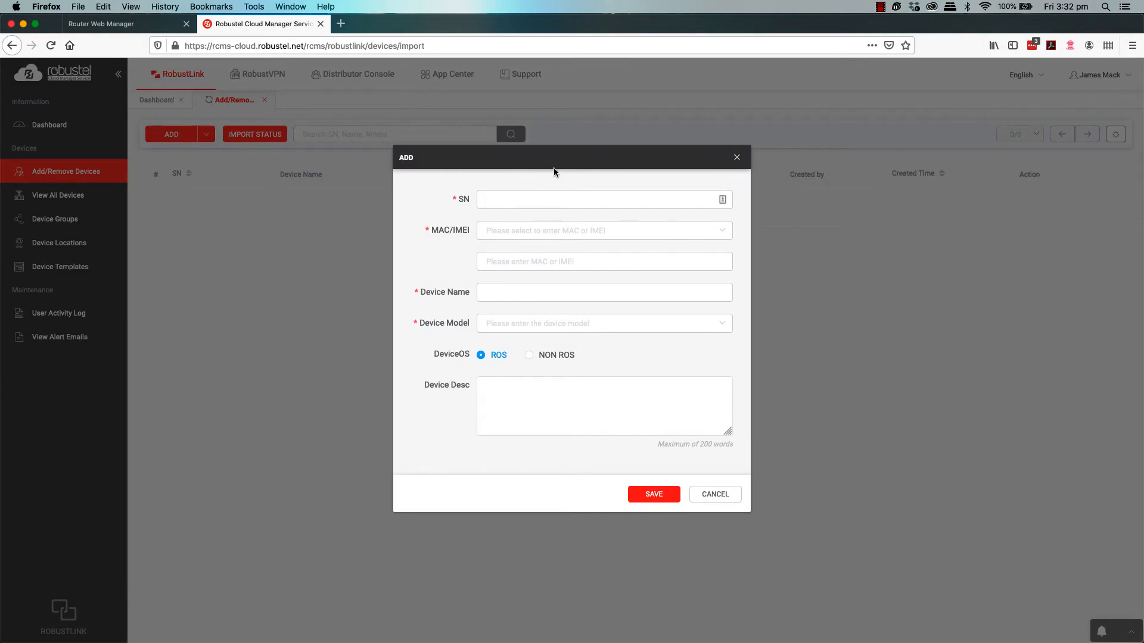
- Choose IMEI as the new device's identifier type and place the cursor in the SN field
left_click(554, 200)
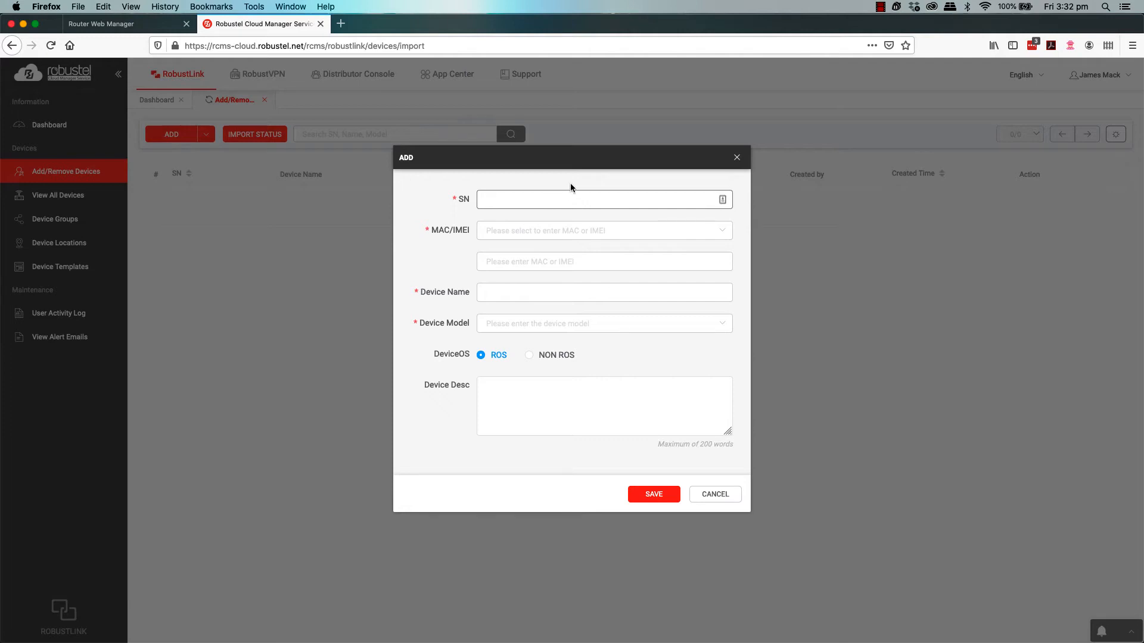
left_click(565, 231)
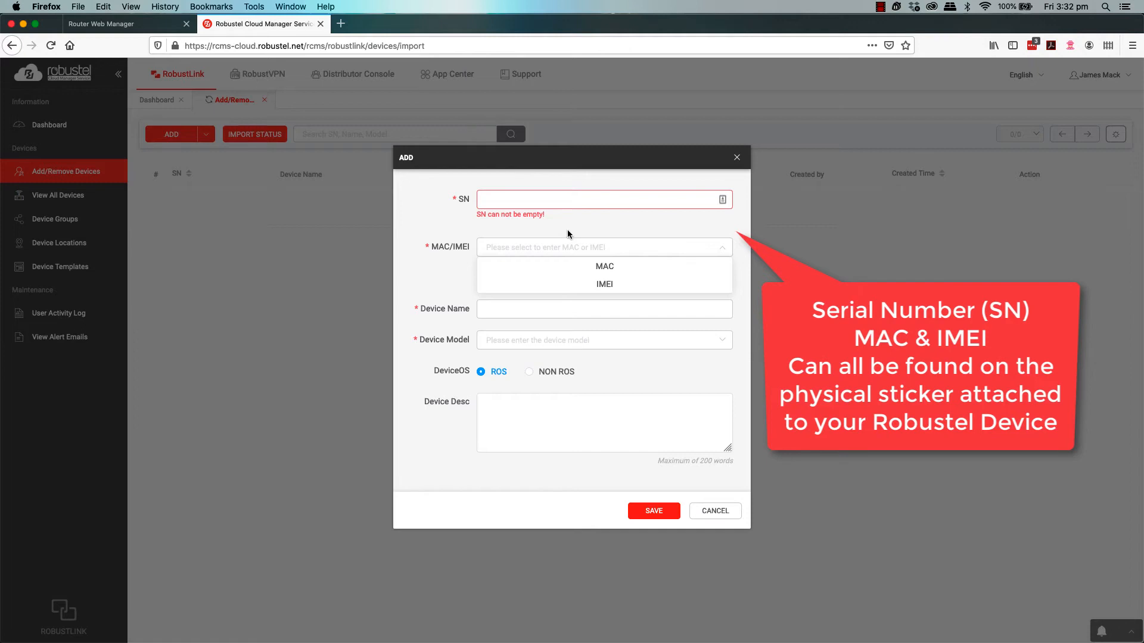
left_click(573, 285)
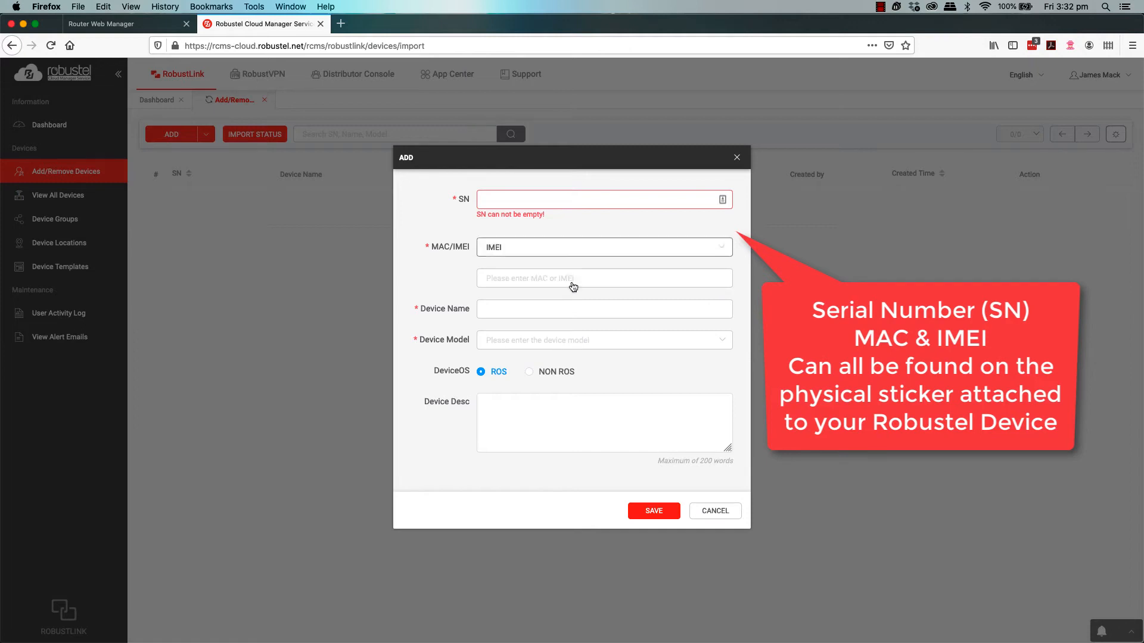
left_click(543, 309)
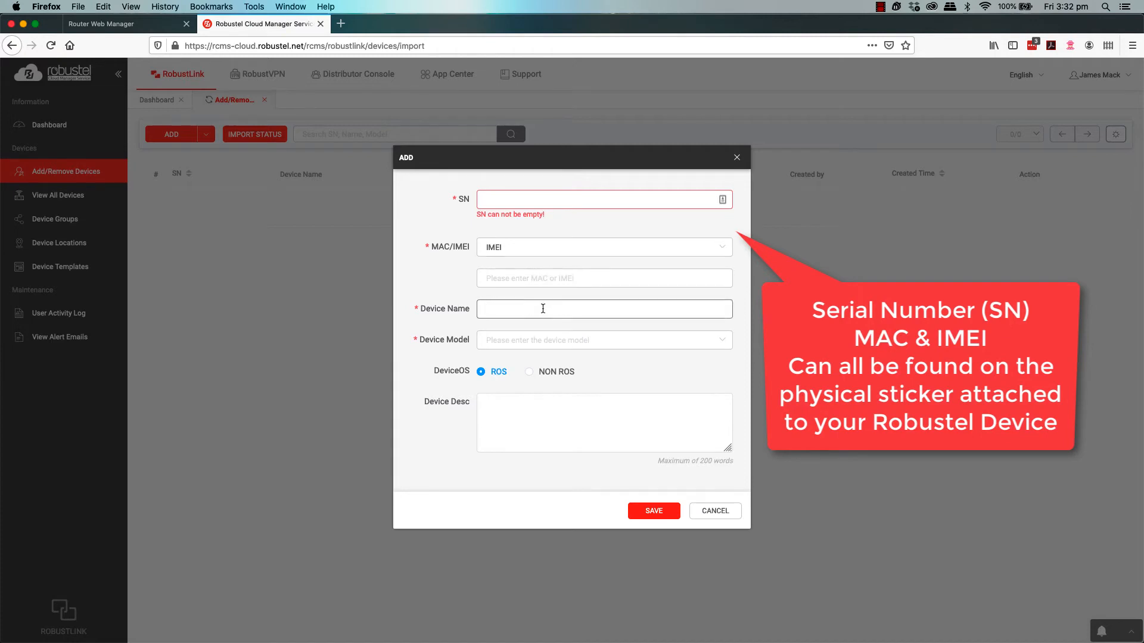
left_click(524, 224)
left_click(522, 201)
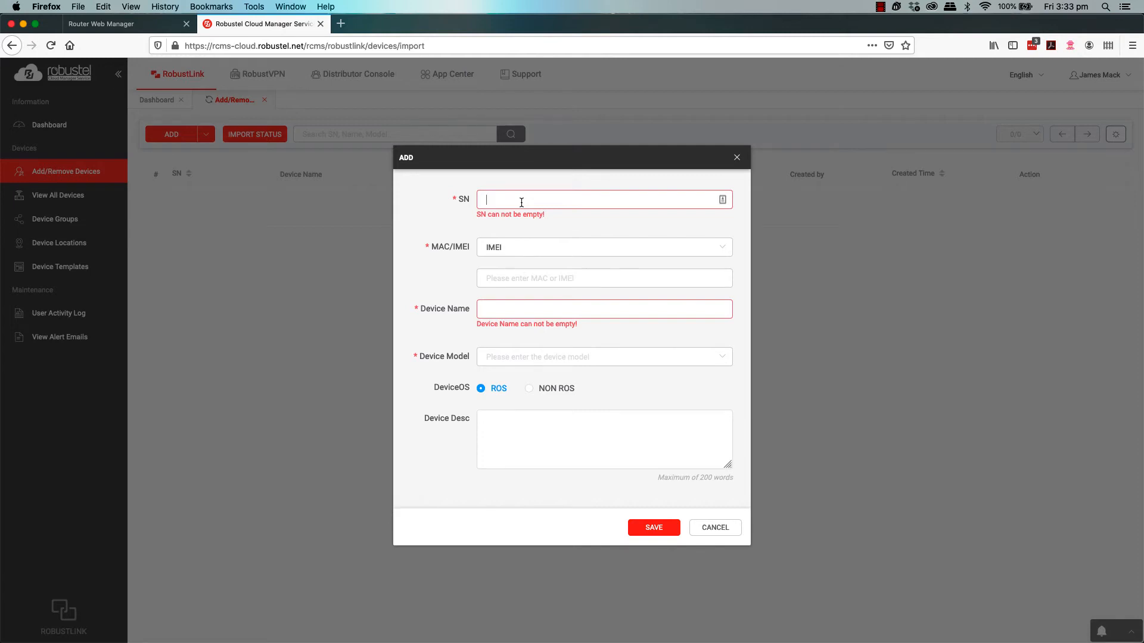
- Switch to the Router Web Manager and locate the serial number and MAC address in the router's status information
left_click(145, 25)
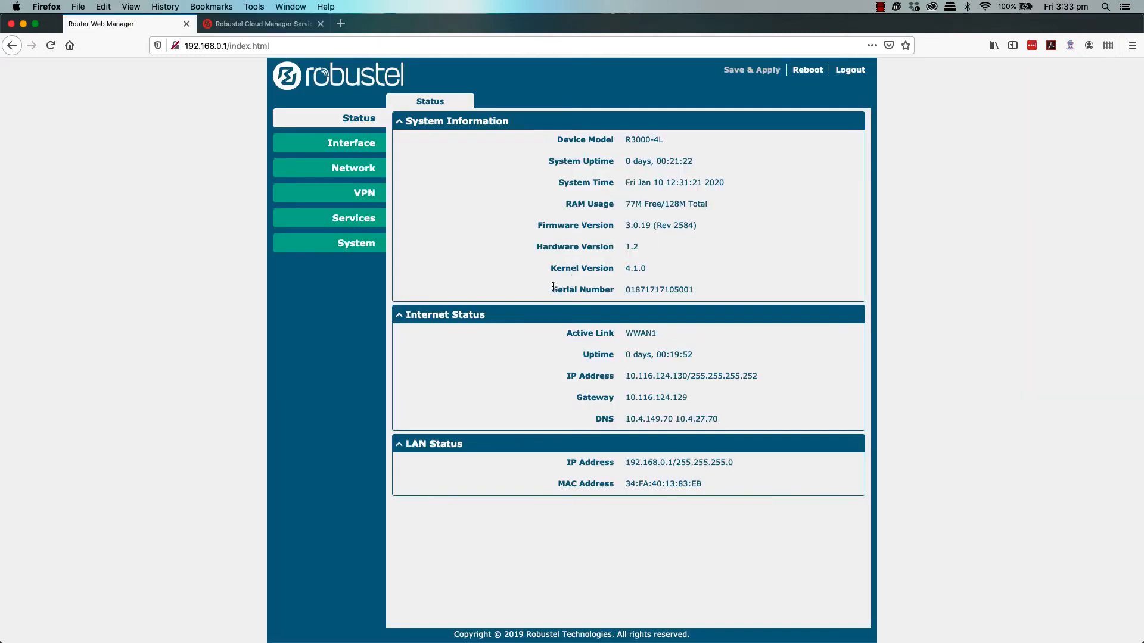
left_click_drag(551, 287, 696, 287)
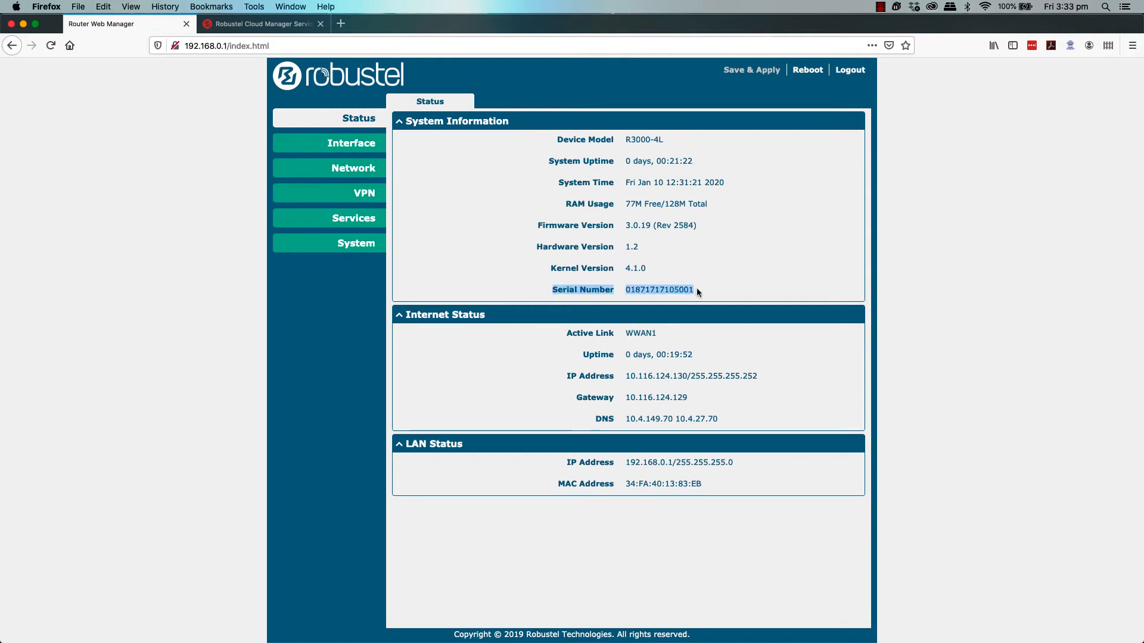
left_click(698, 291)
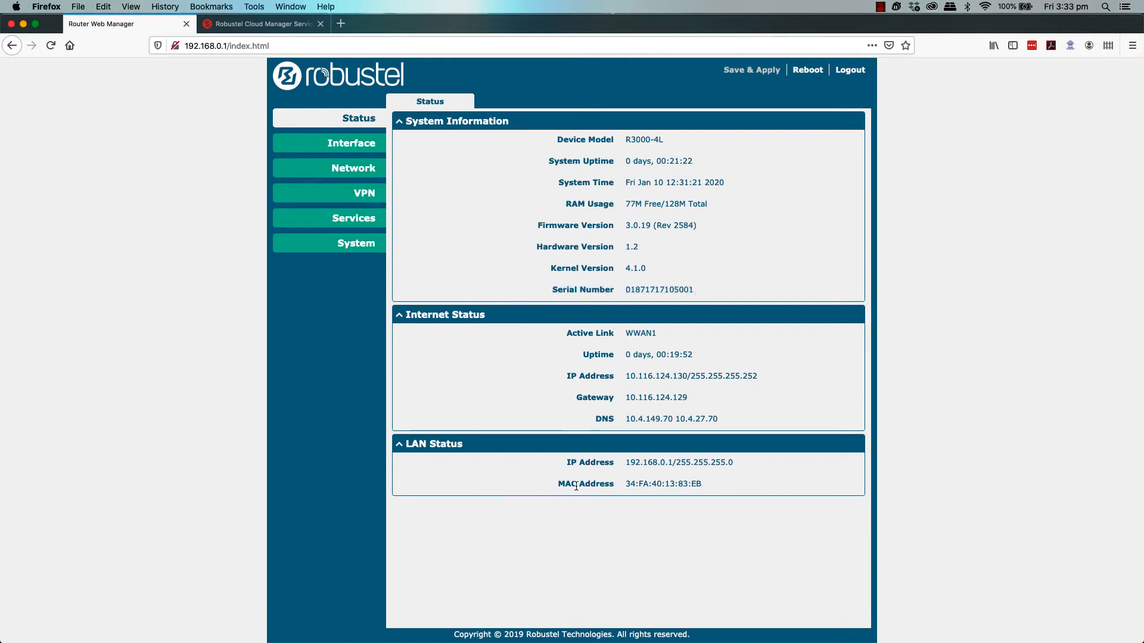
left_click_drag(556, 484, 707, 486)
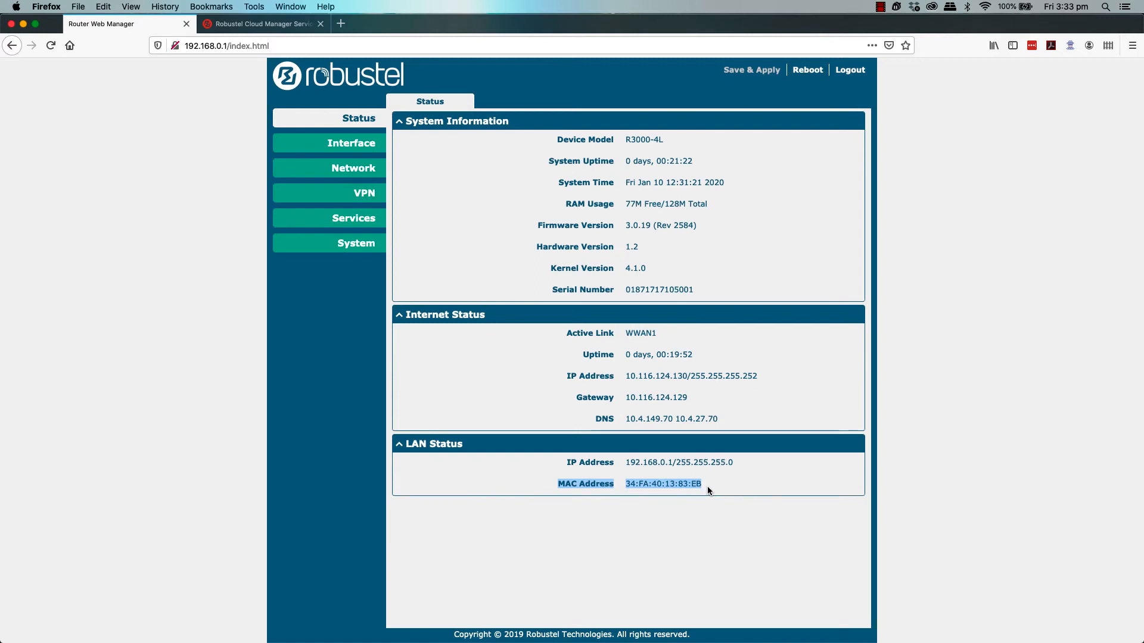
left_click(707, 486)
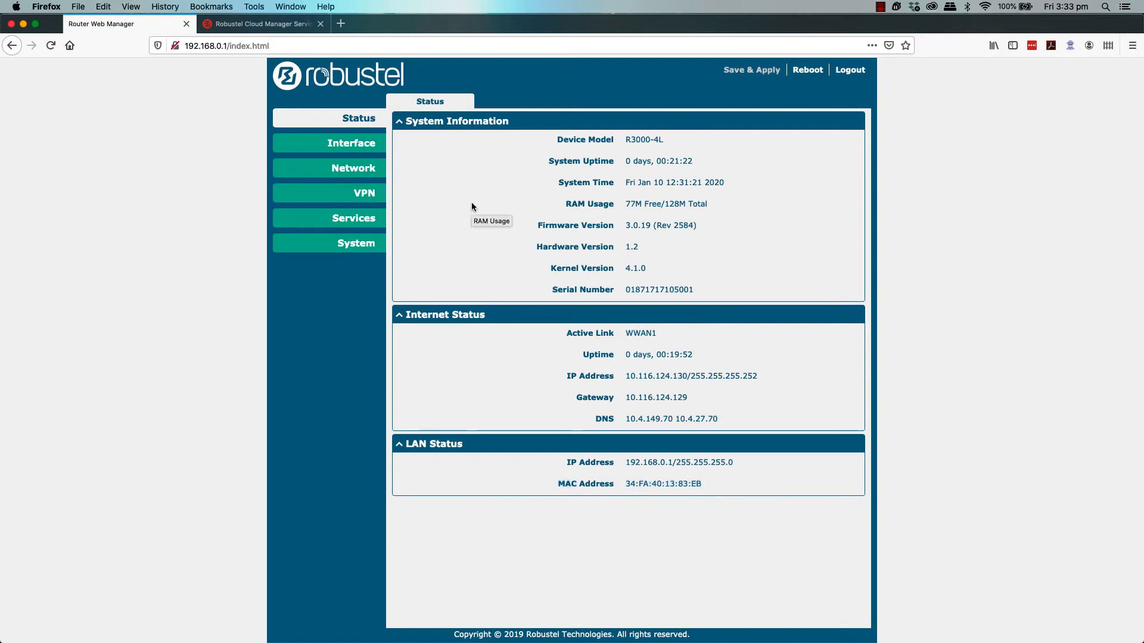
- Open the cellular modem's detailed status under the router's Interface settings and locate its IMEI
left_click(371, 171)
left_click(370, 148)
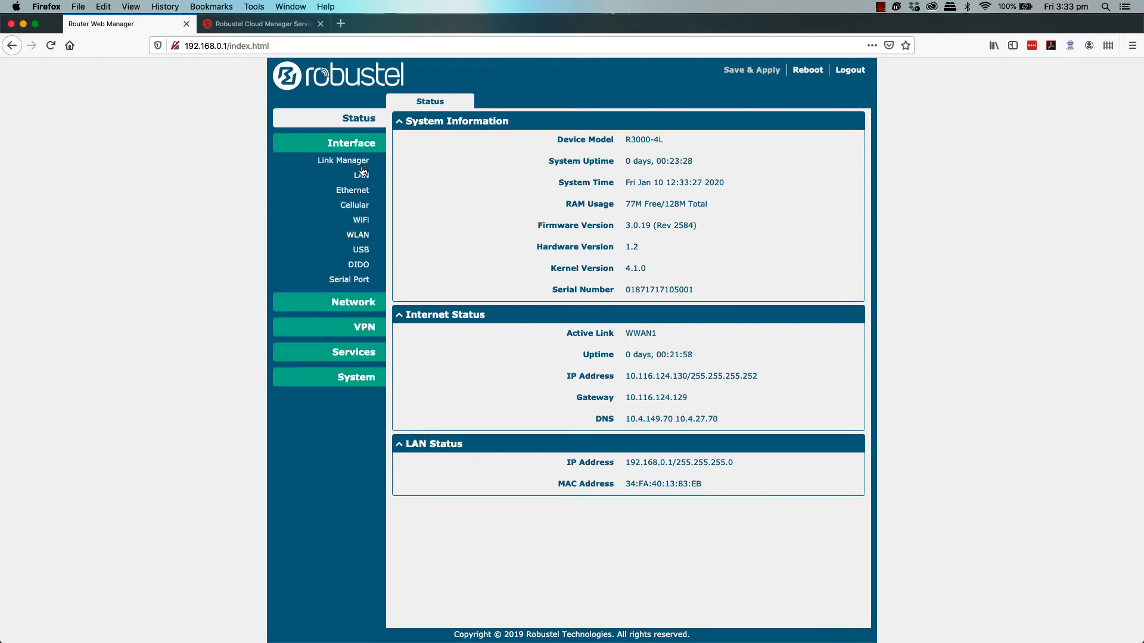
left_click(360, 208)
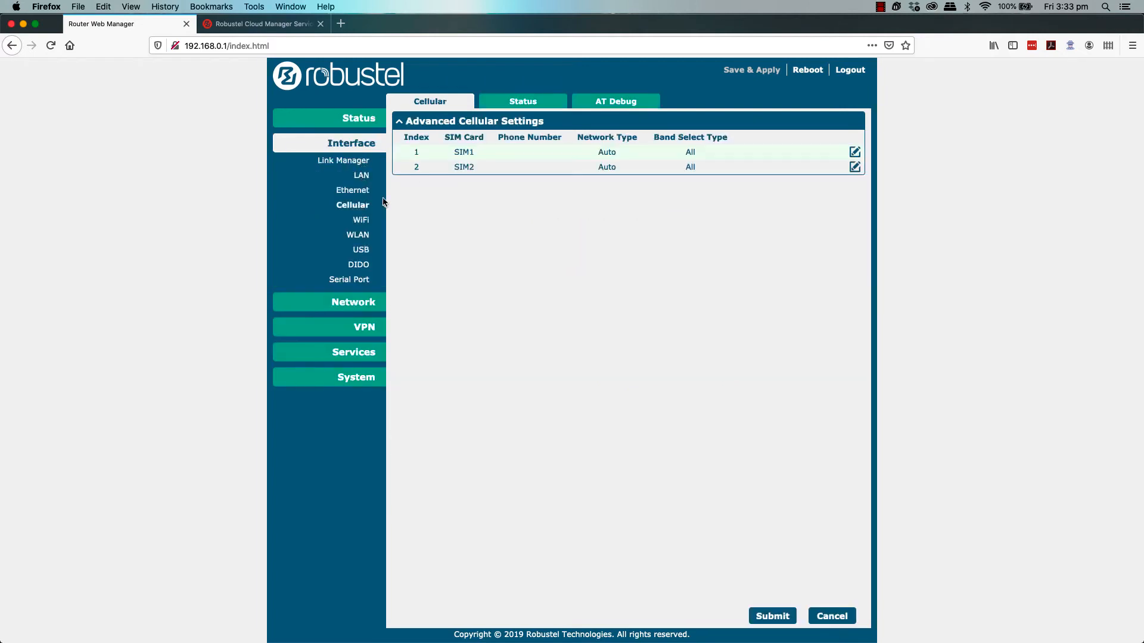
left_click(513, 101)
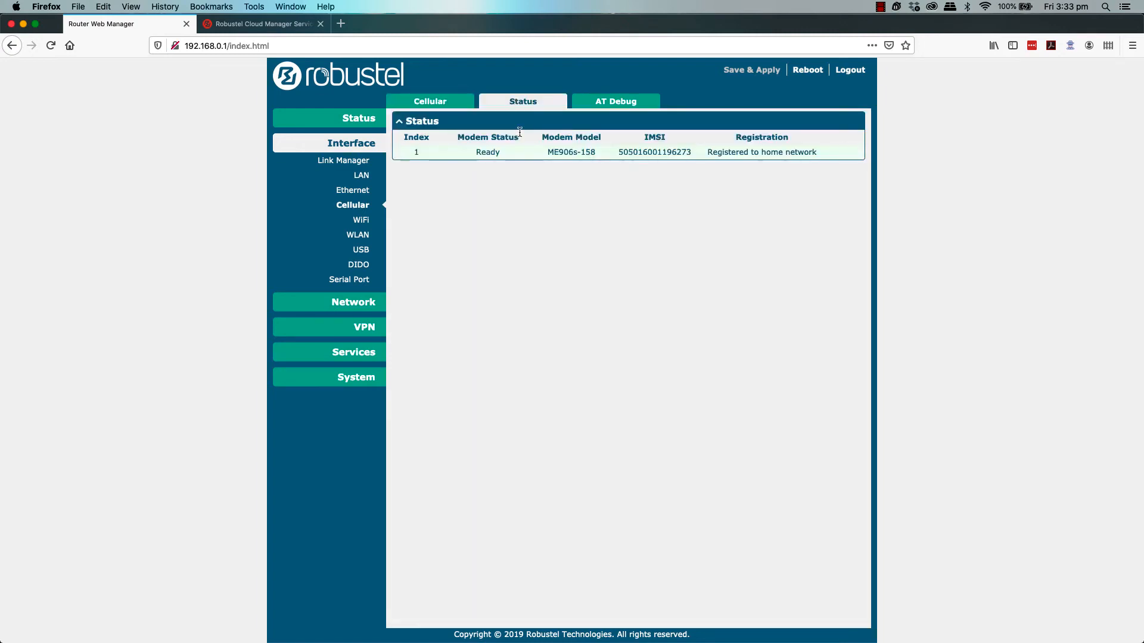
left_click(557, 154)
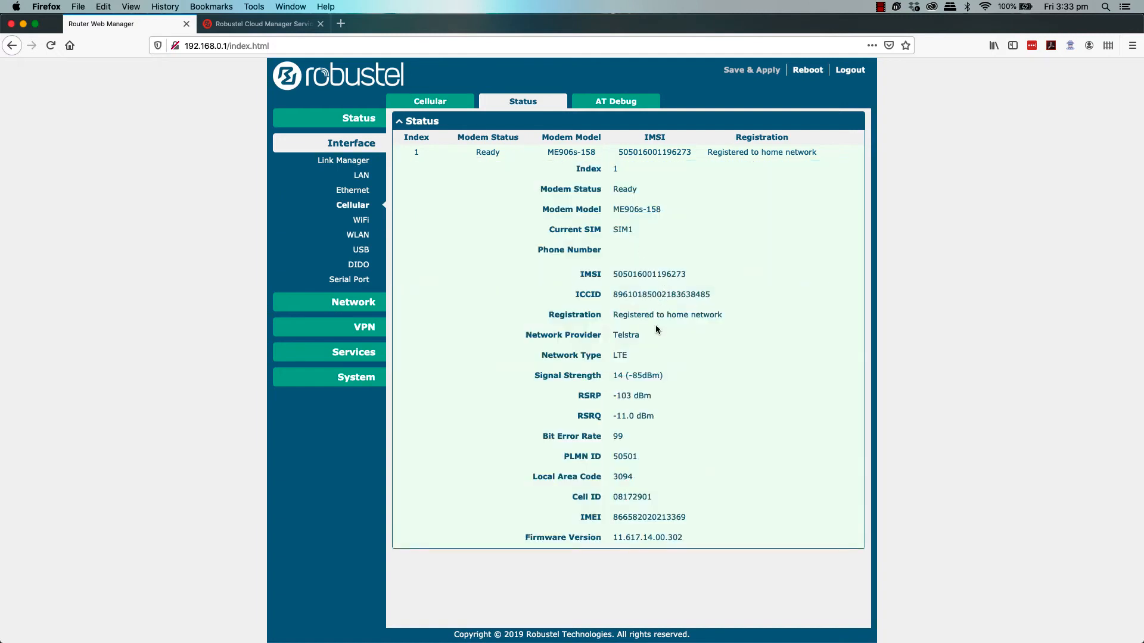
left_click_drag(692, 517, 578, 513)
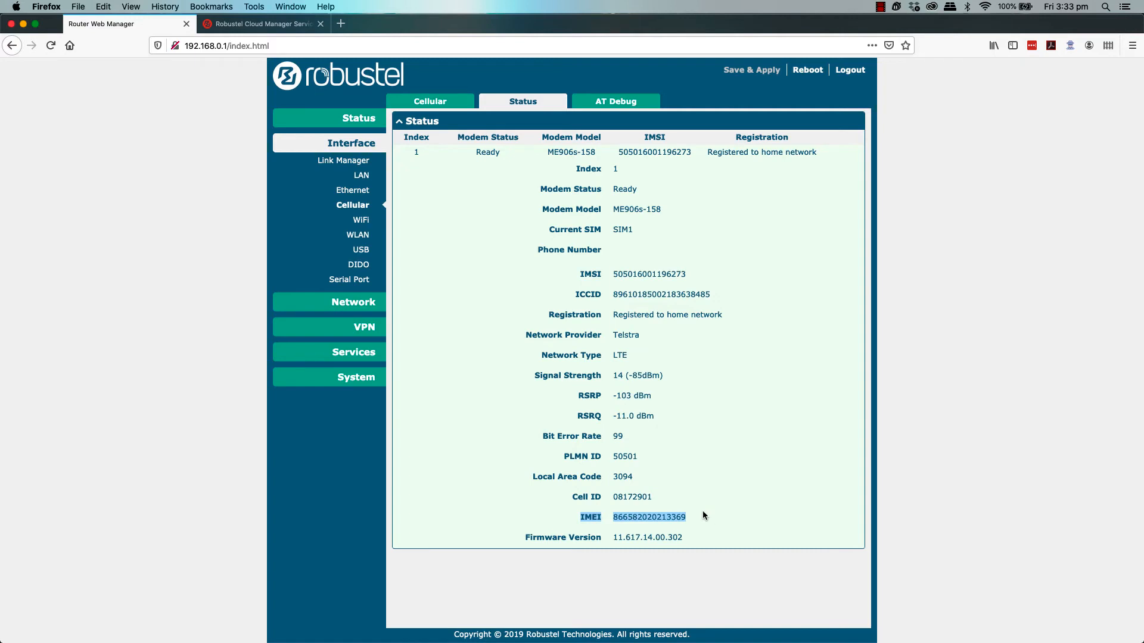
- Paste the router's serial number into the new device's SN field and copy the MAC address from the router's LAN Status
key("super+v")
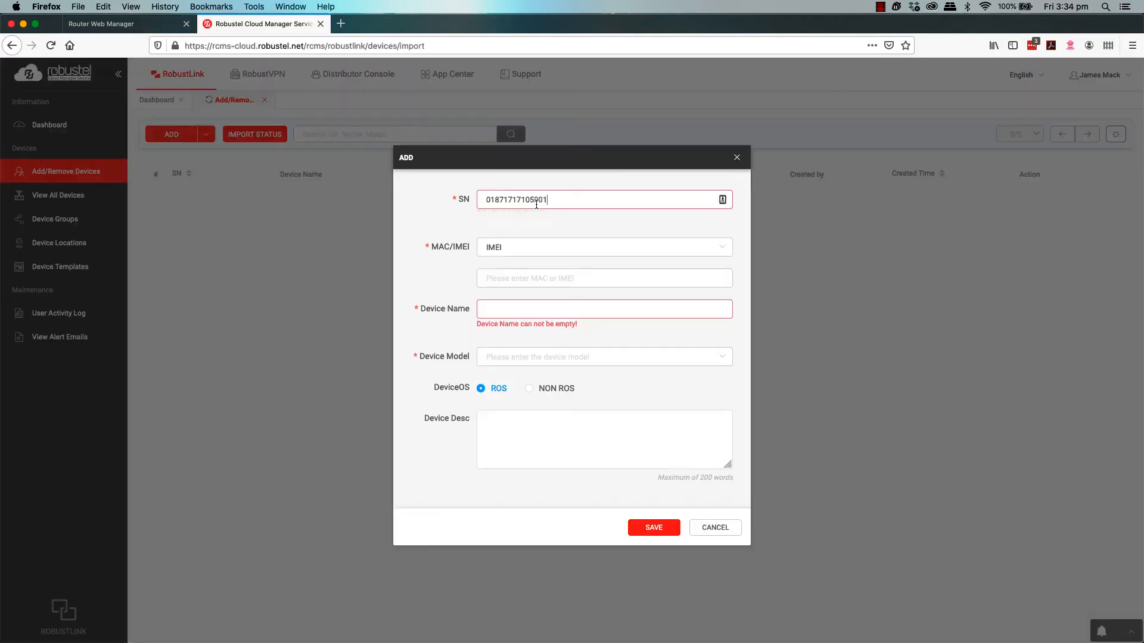
left_click(138, 22)
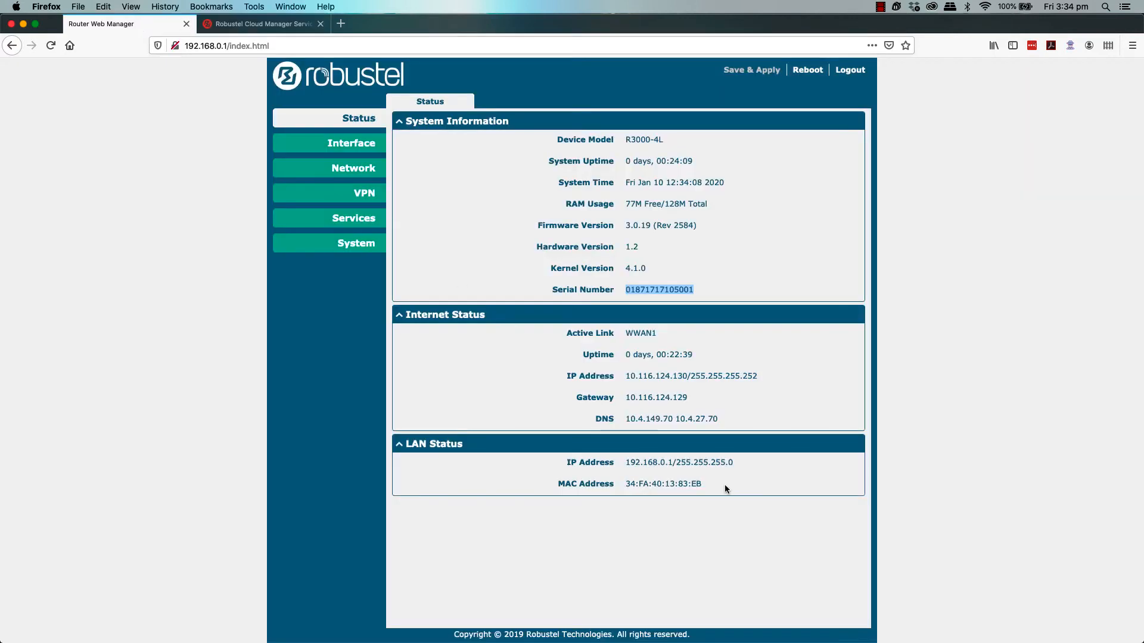
left_click_drag(714, 481, 627, 483)
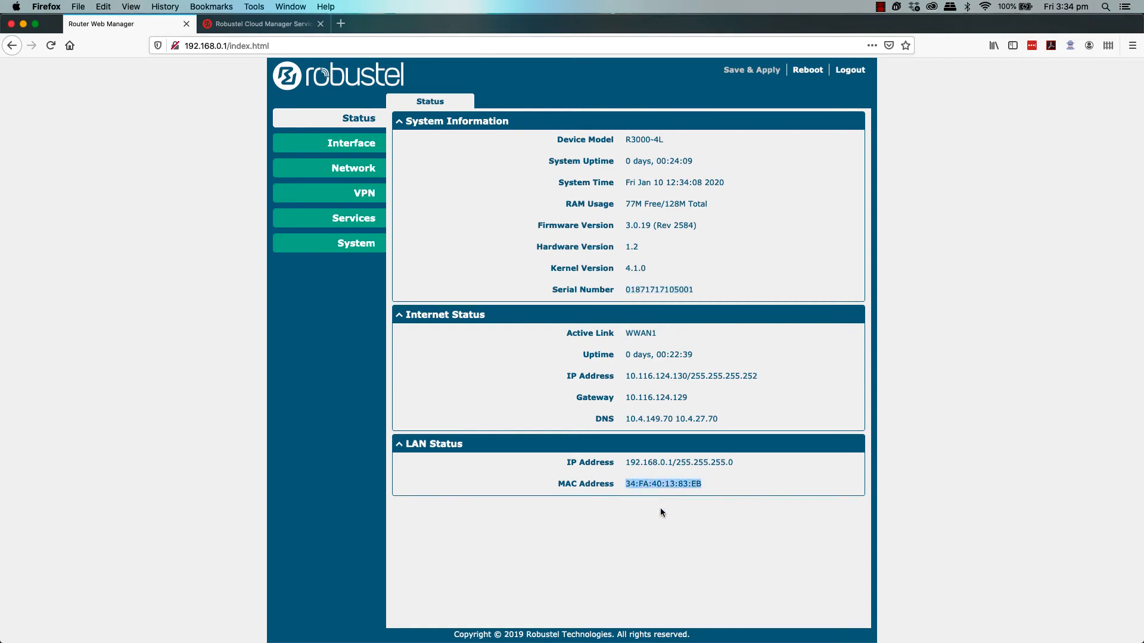
key("super+c")
key("ctrl+Tab")
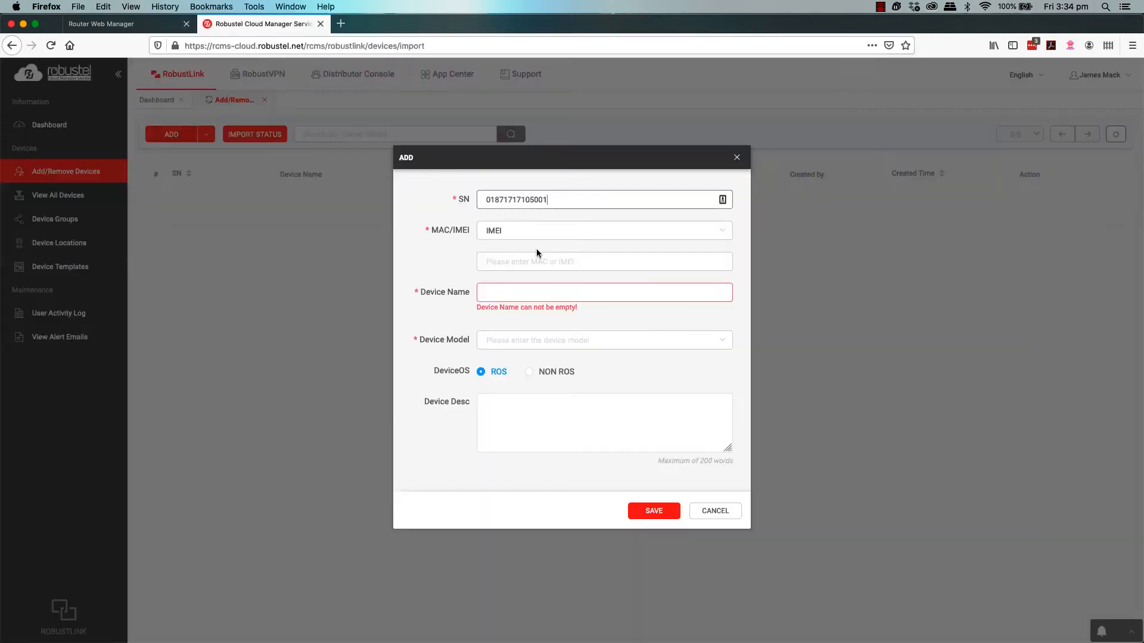
- Change the new device's identifier type to MAC and fill in the copied MAC address
left_click(528, 236)
left_click(528, 250)
left_click(519, 264)
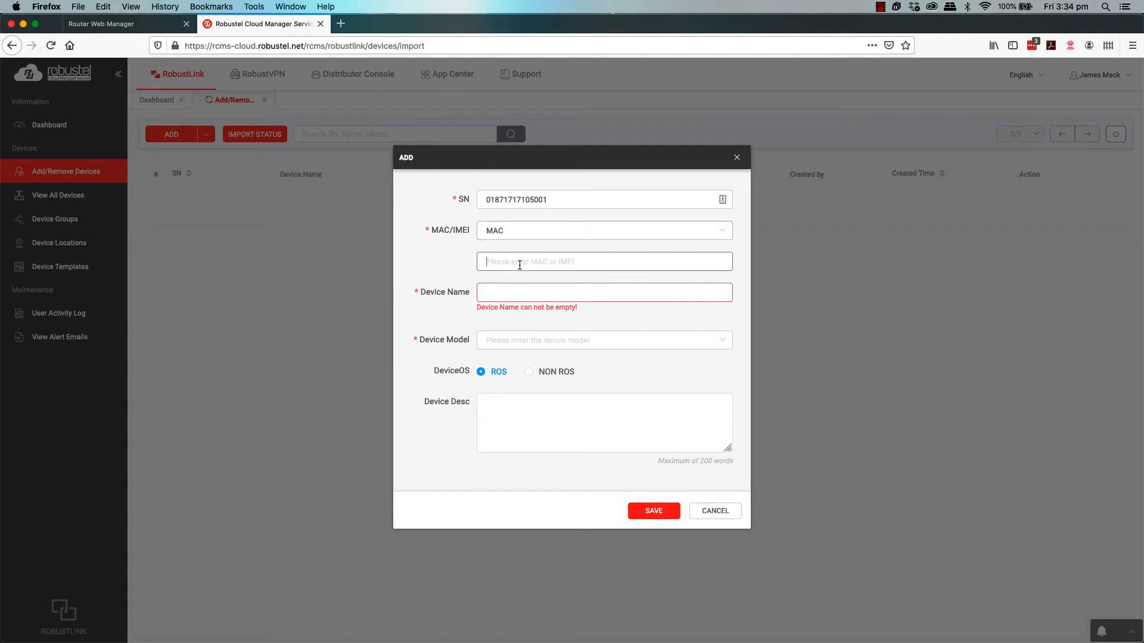
key("super+v")
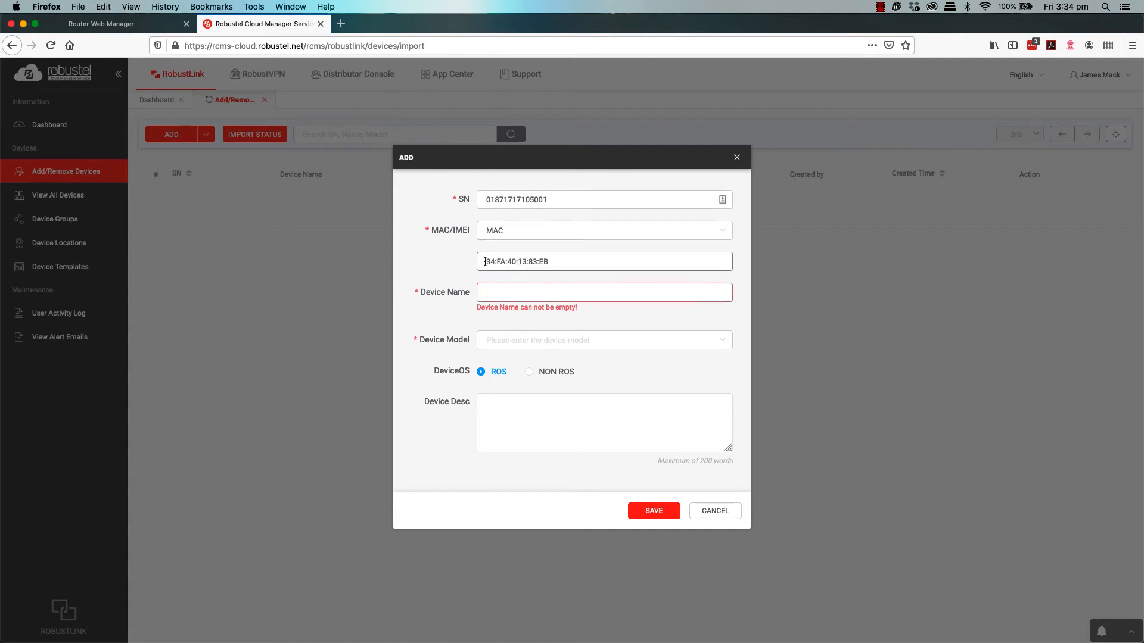
- Name the new device "Robustel R3000 Test" and set its device model to R3000-4L
left_click(503, 296)
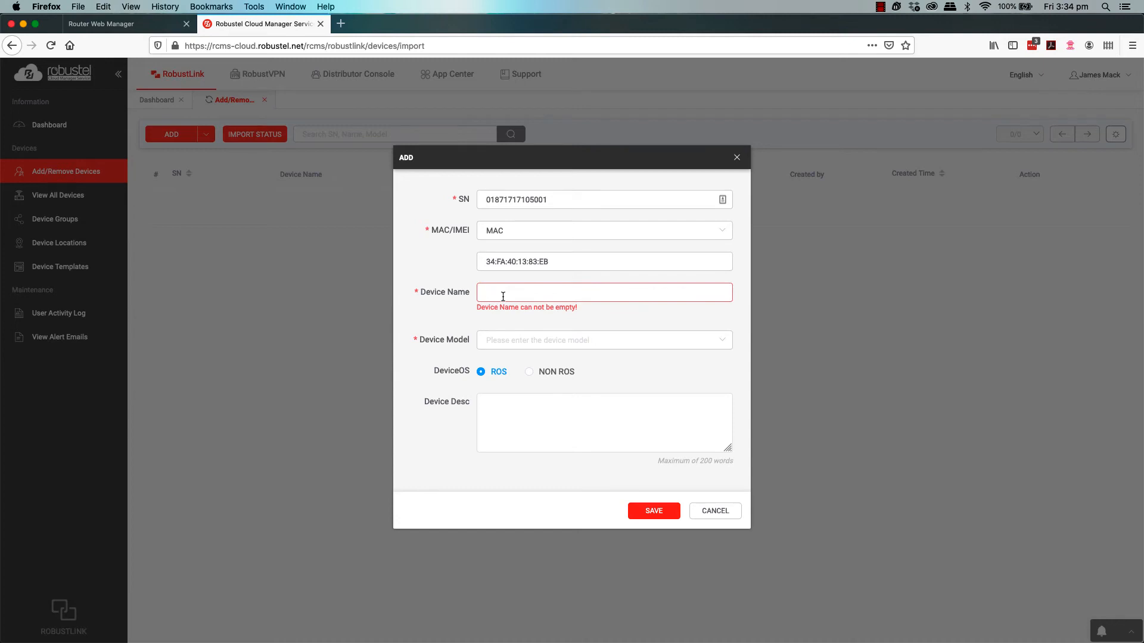
type("Robustel R3000 Test")
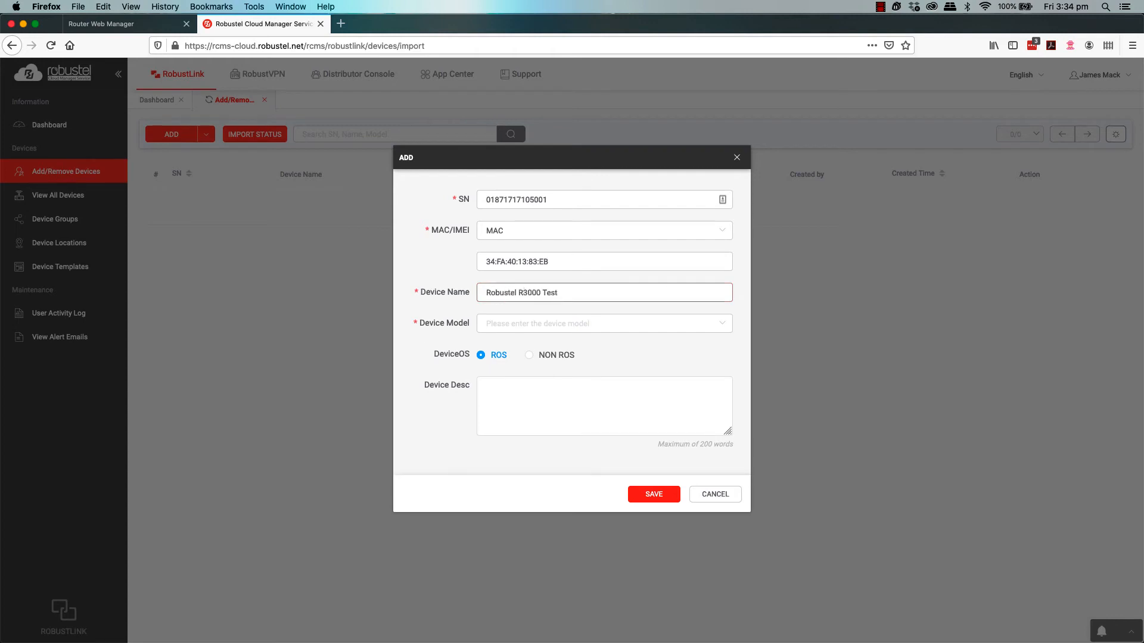
left_click(522, 329)
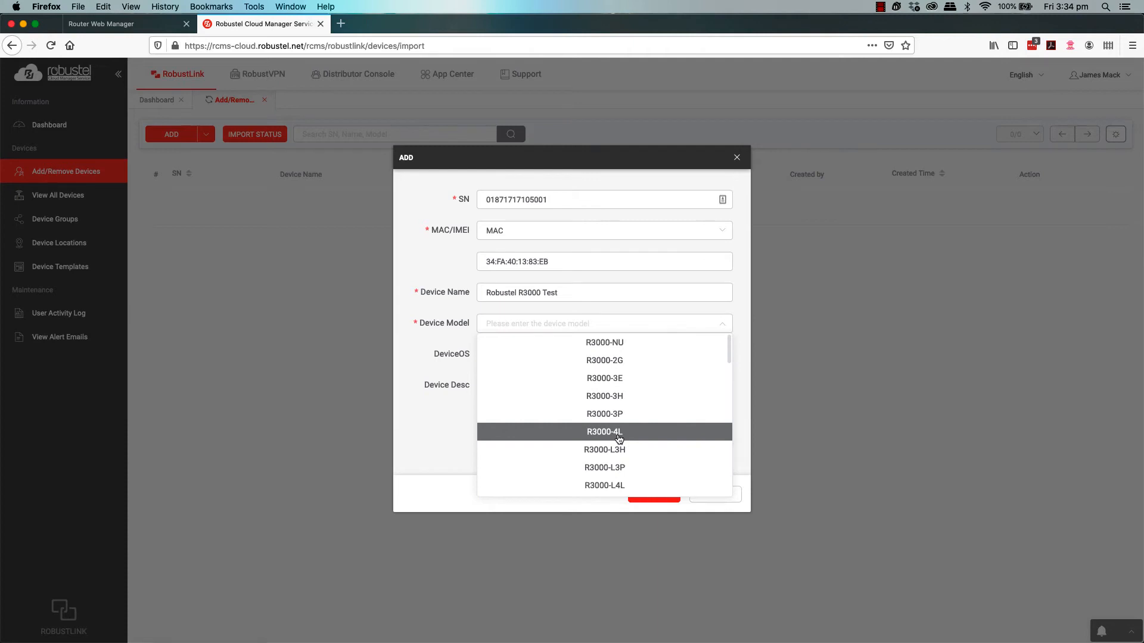
scroll(641, 446, "down", 8)
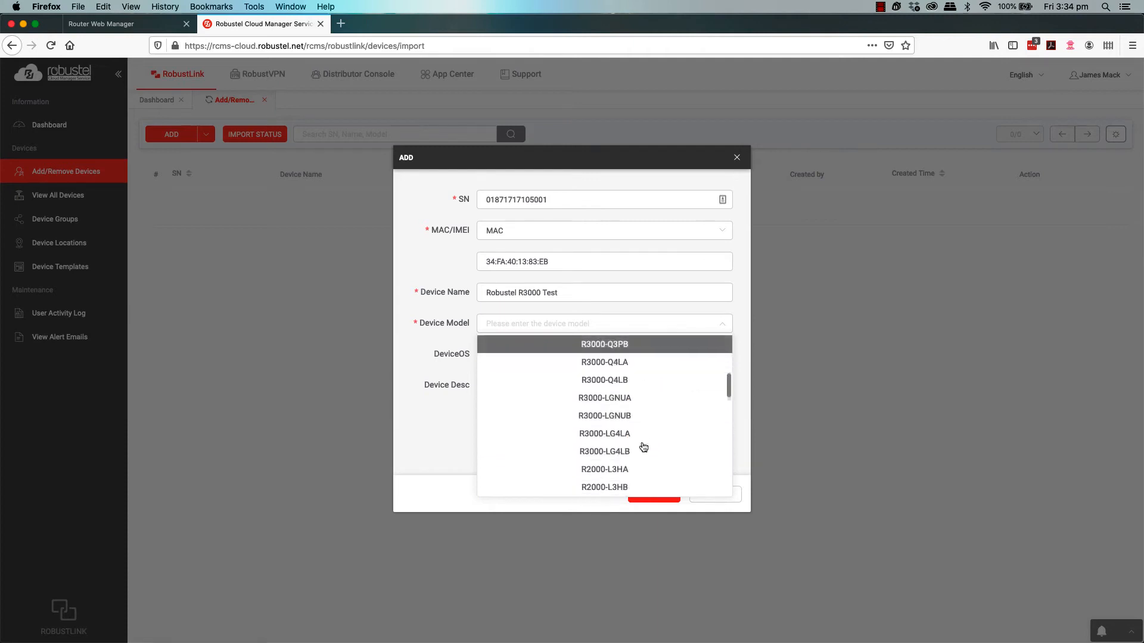
scroll(643, 447, "down", 10)
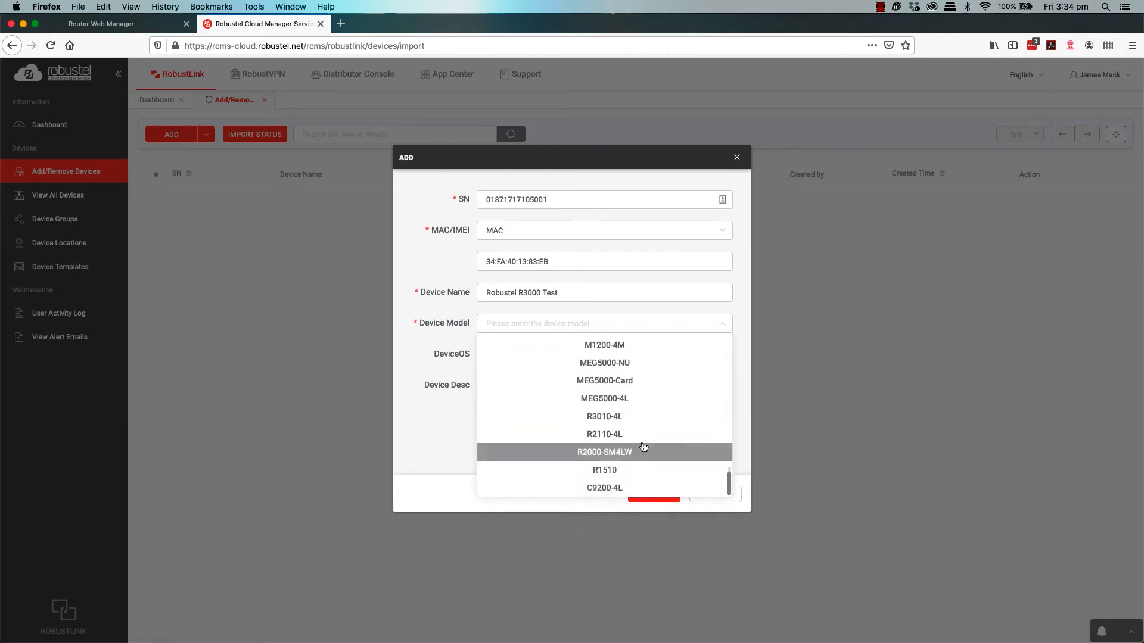
scroll(644, 448, "up", 18)
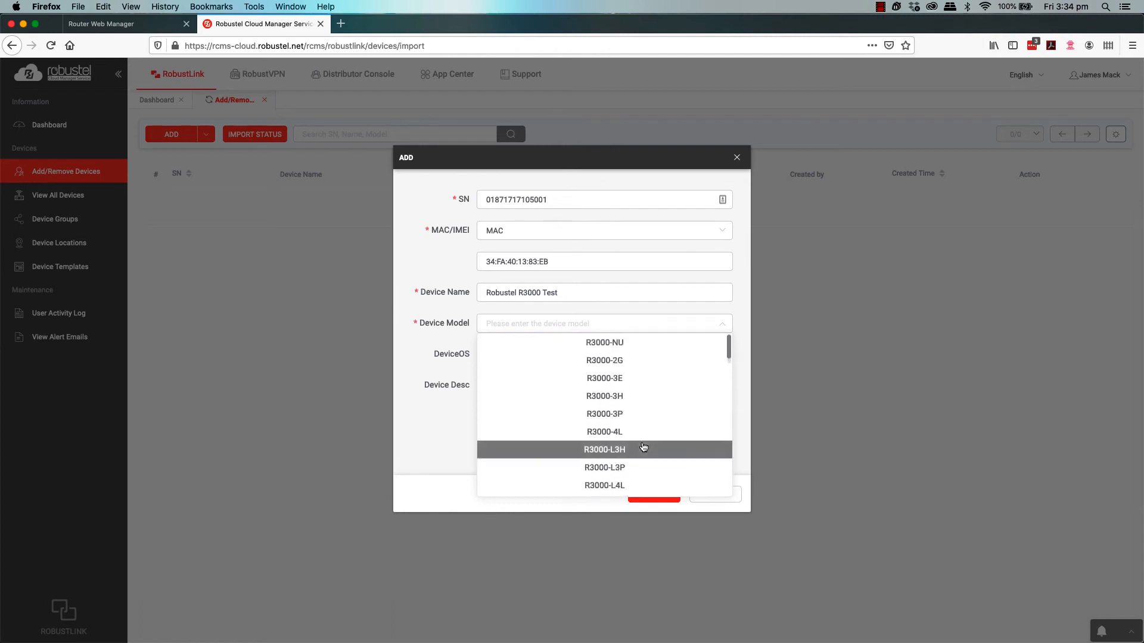
left_click(613, 433)
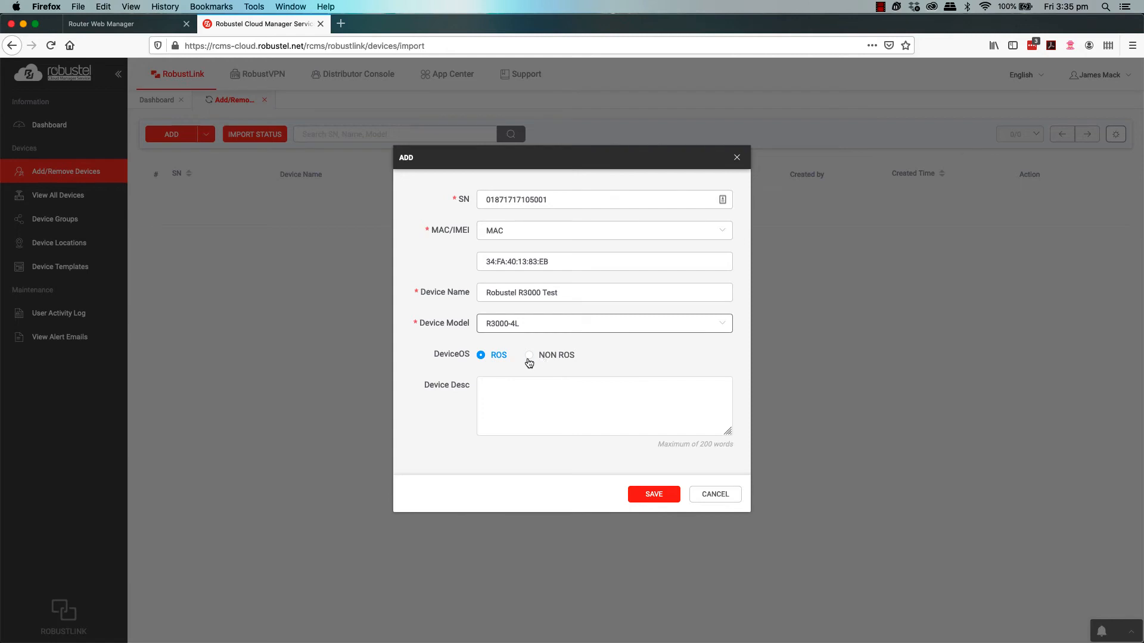
- Describe the device as "This is a test device" and save it
left_click(507, 393)
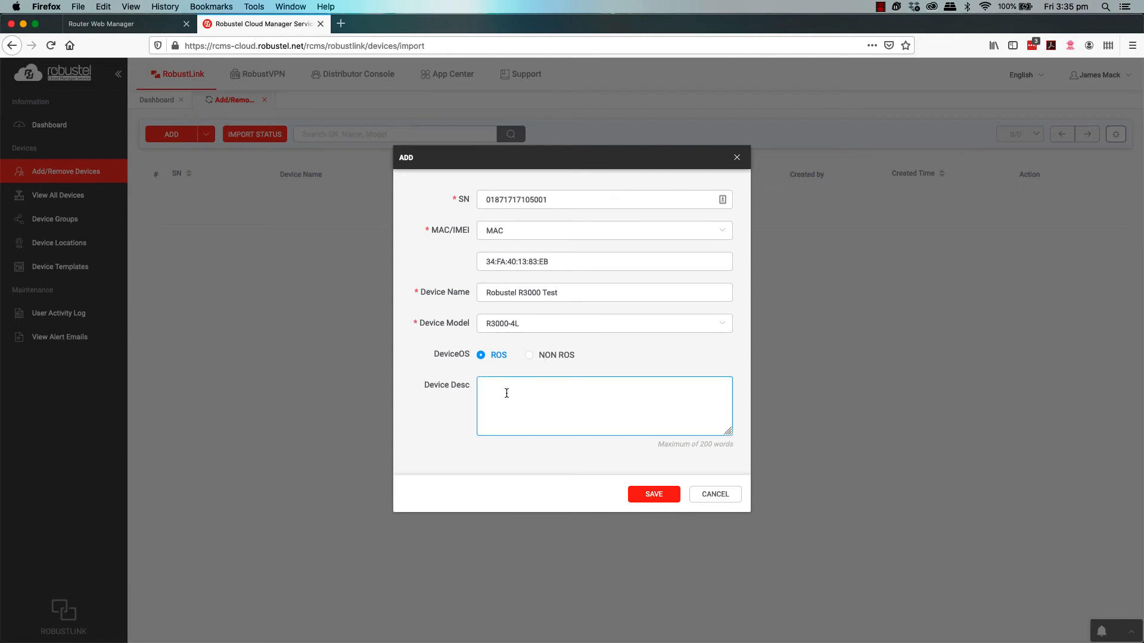
type("This is a test device")
left_click(645, 500)
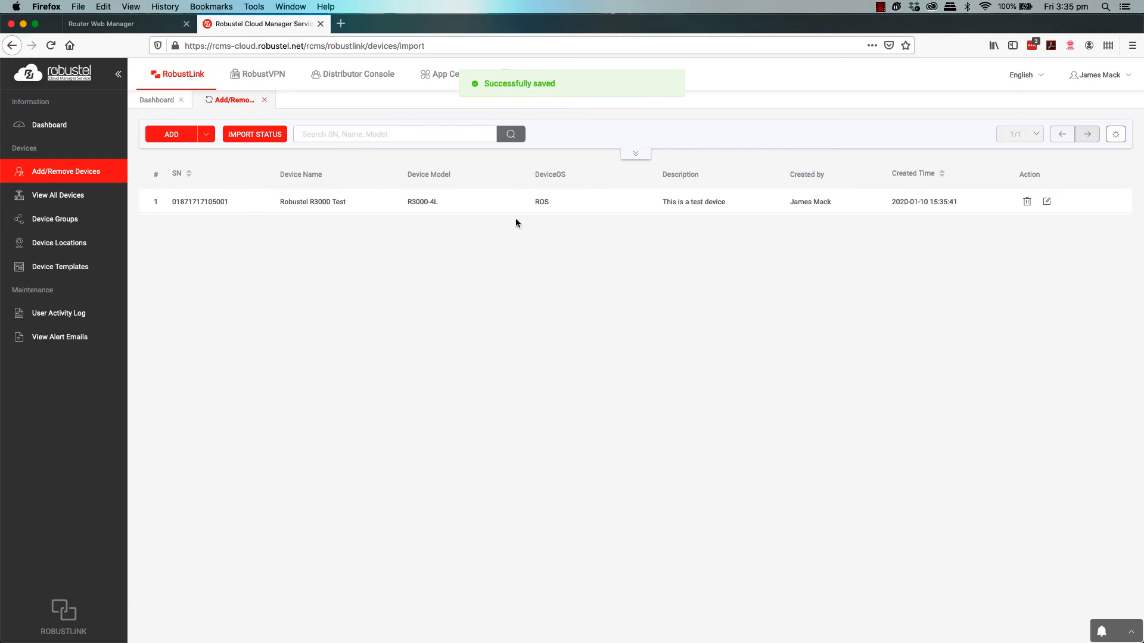
- View the added device's edit form and its removal confirmation, cancelling both without changing or removing the device
left_click(1048, 202)
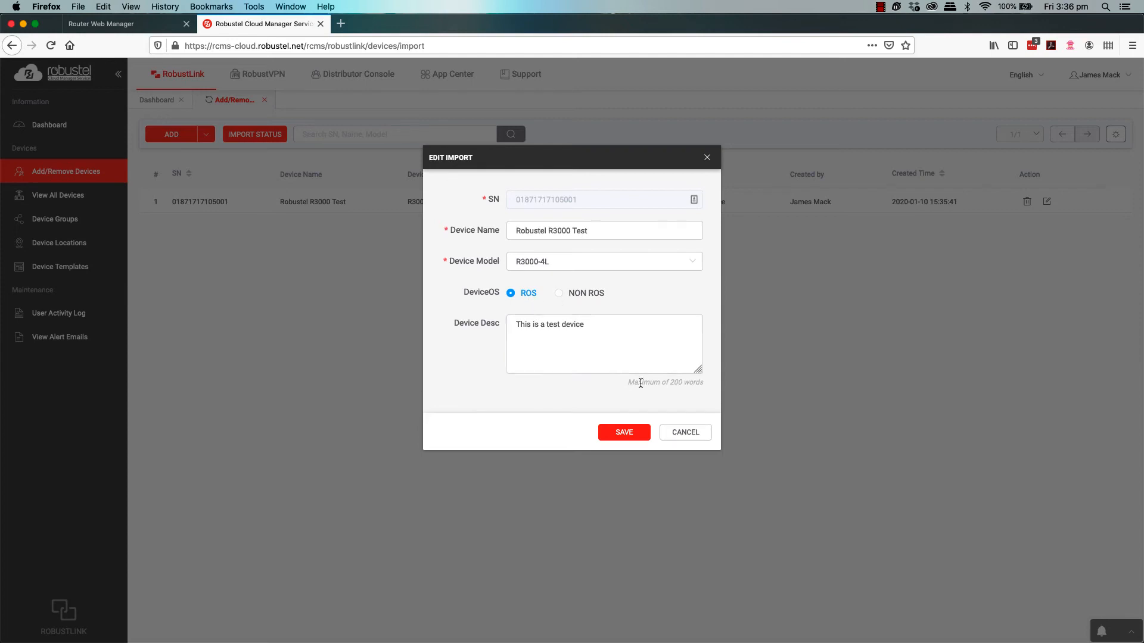
left_click(672, 438)
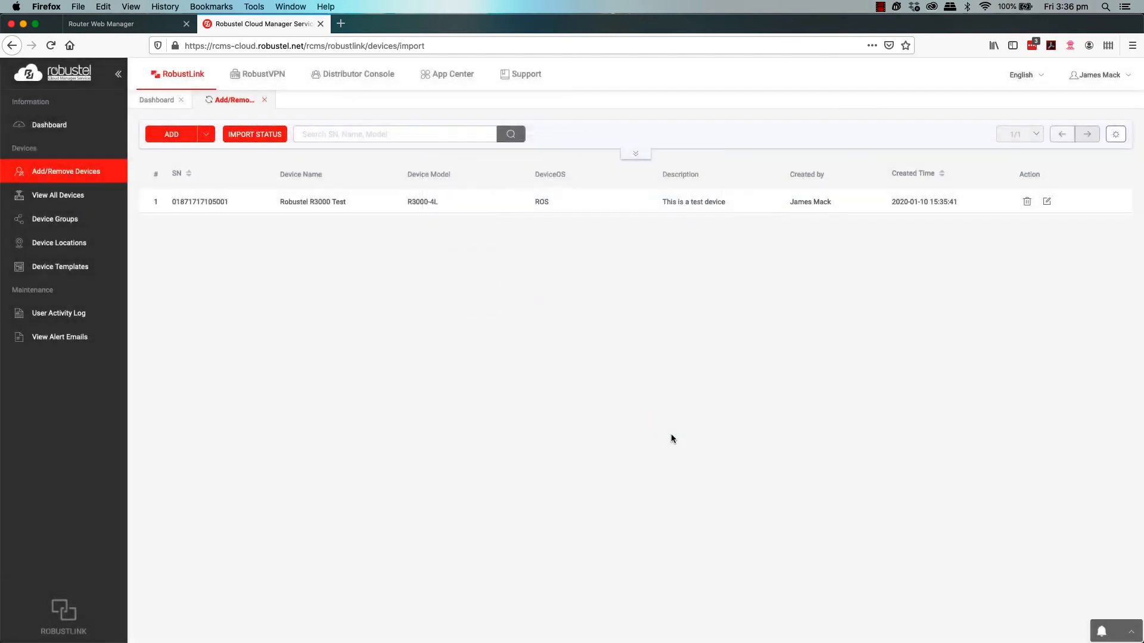
left_click(1027, 206)
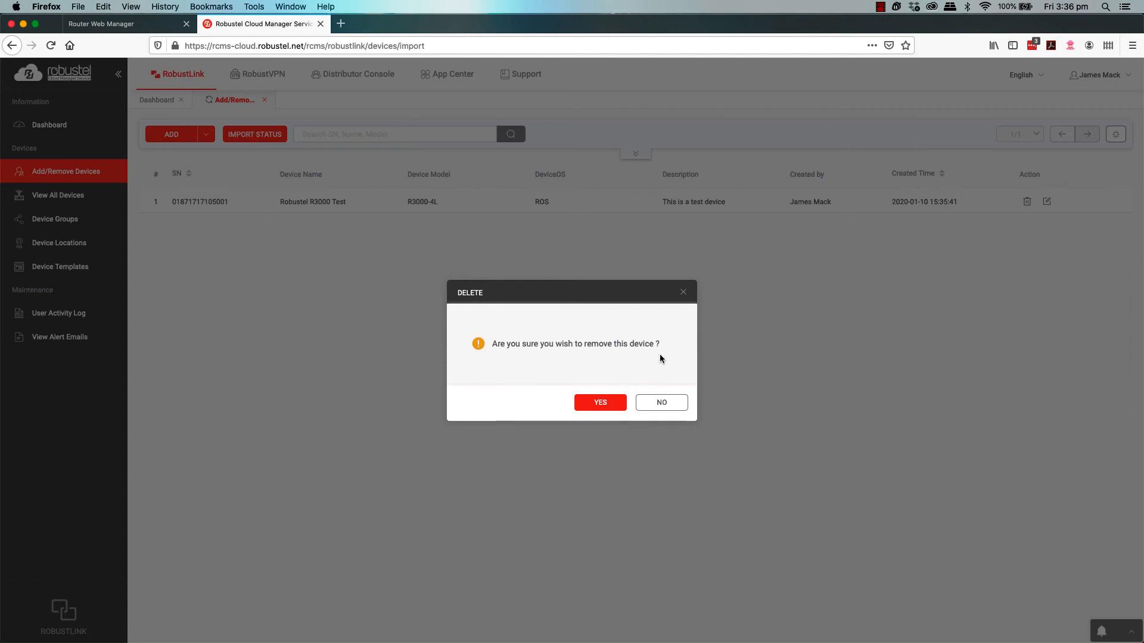
left_click(673, 402)
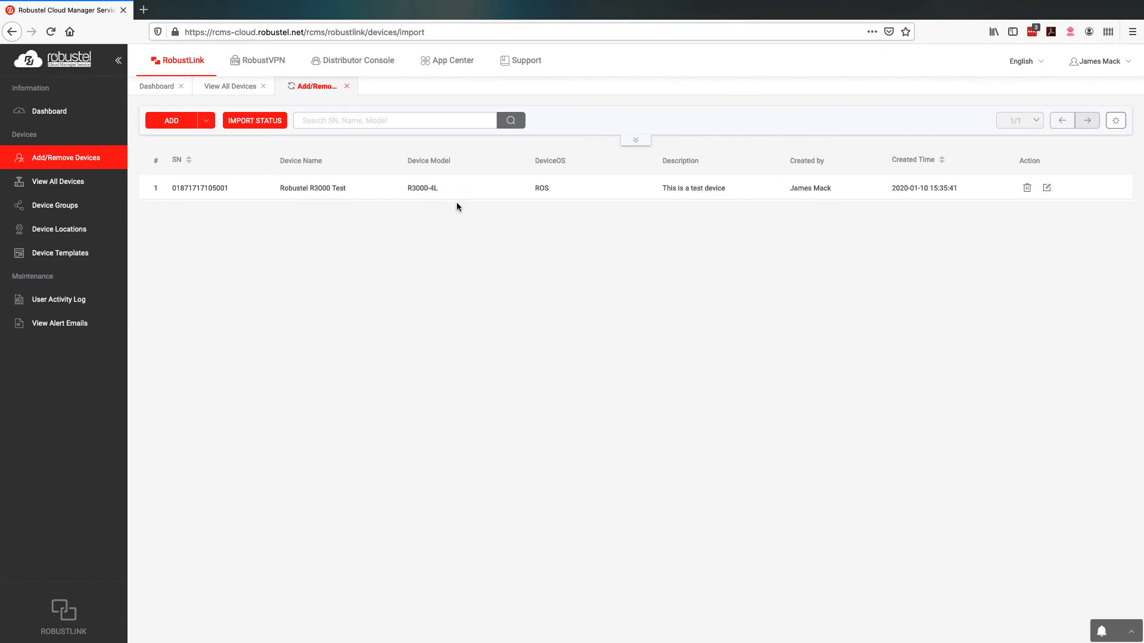
- Open the list of all devices and check the new router's status and device group assignment
left_click(91, 192)
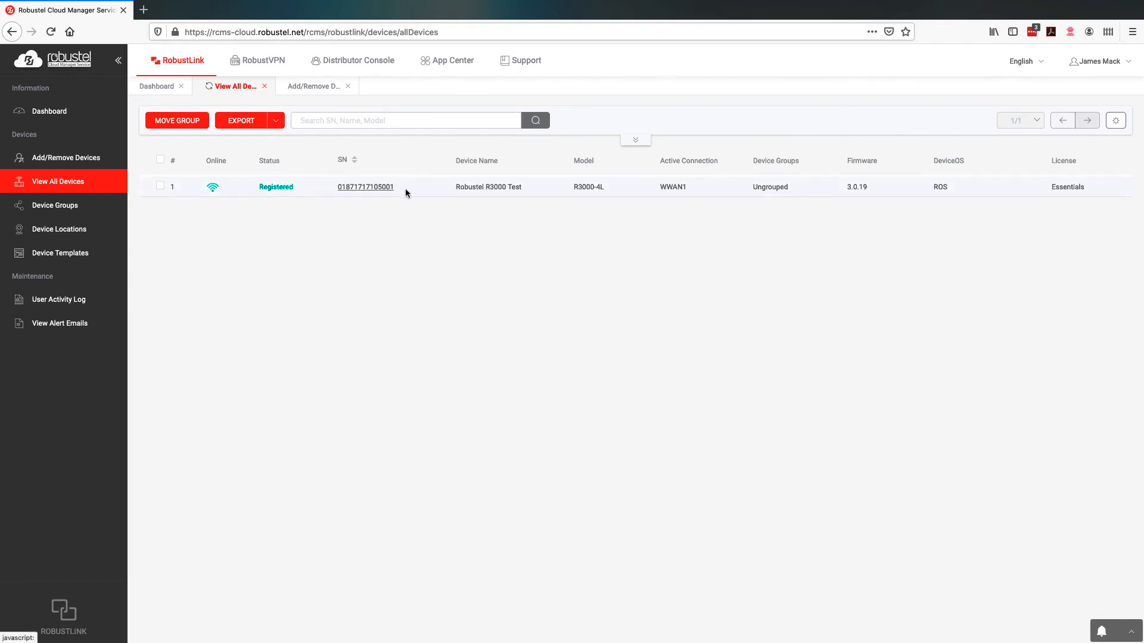
double_click(777, 187)
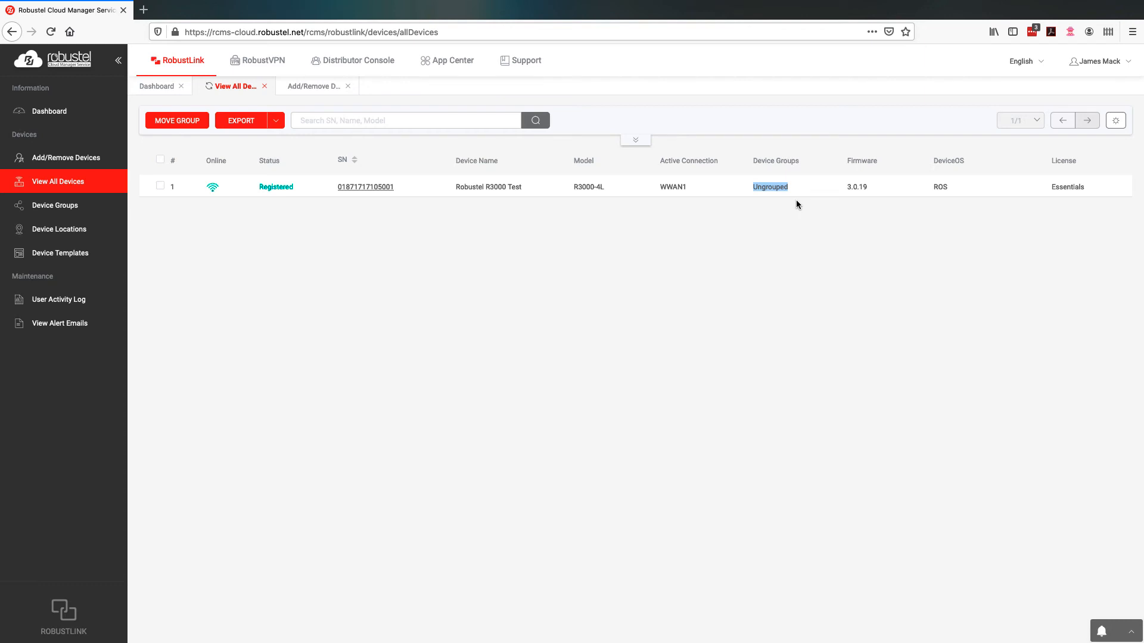
left_click(796, 204)
- Start a new device group named with the owner's first name followed by "Test Group", with device type ROS
left_click(70, 206)
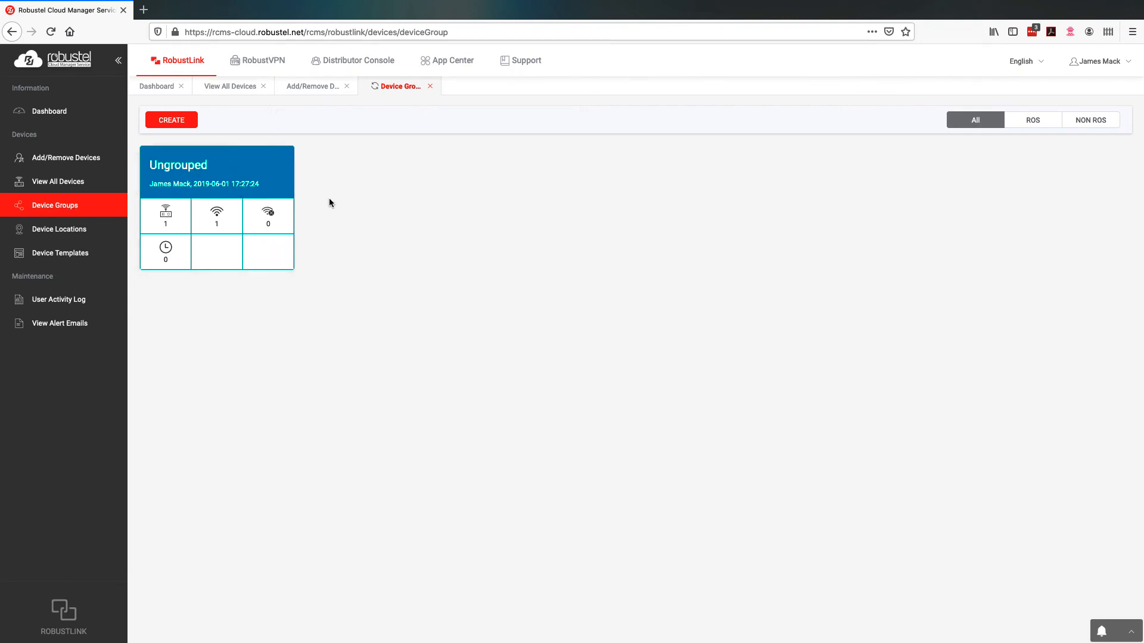
left_click(183, 123)
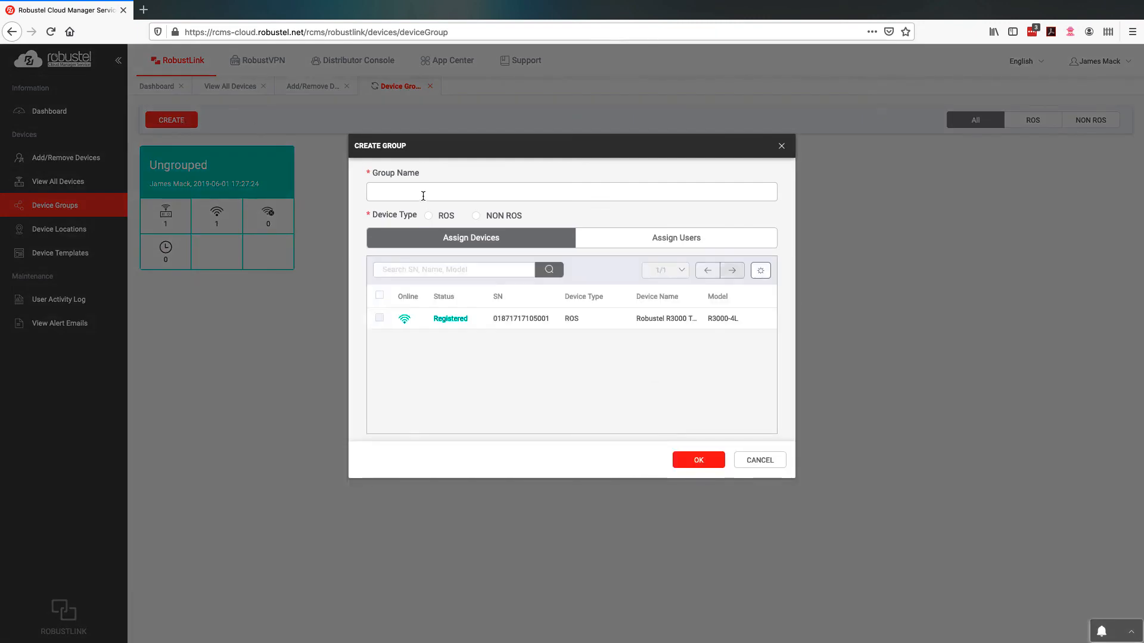
type("James Test Group")
left_click(429, 216)
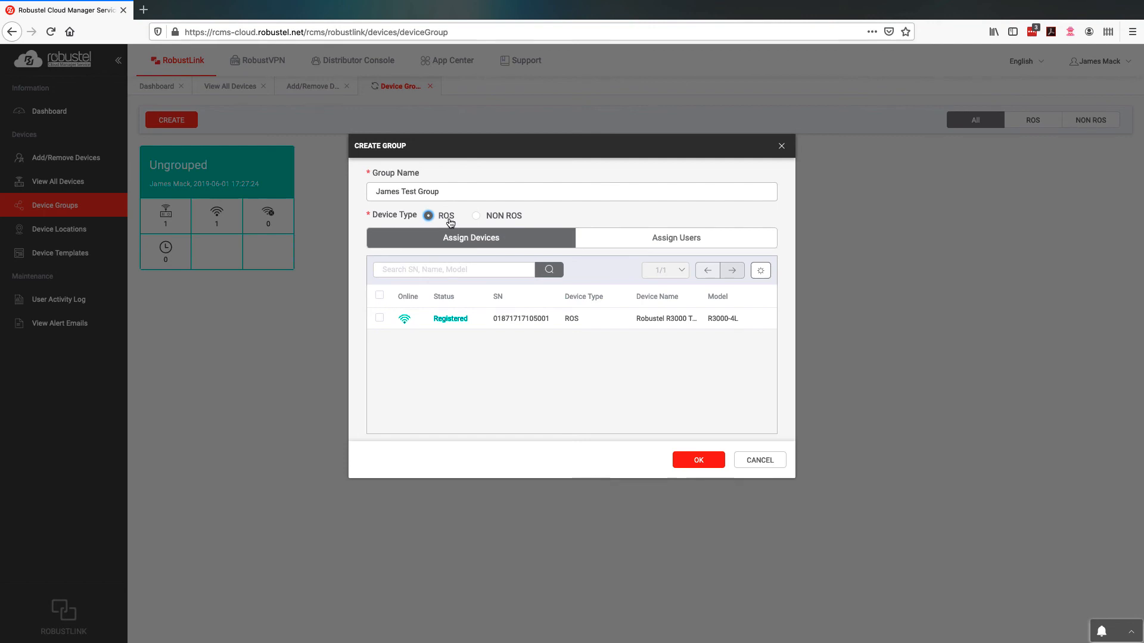
- Assign the Robustel R3000 Test router to the group, look through the assignable users and create the group
left_click(379, 319)
left_click(606, 243)
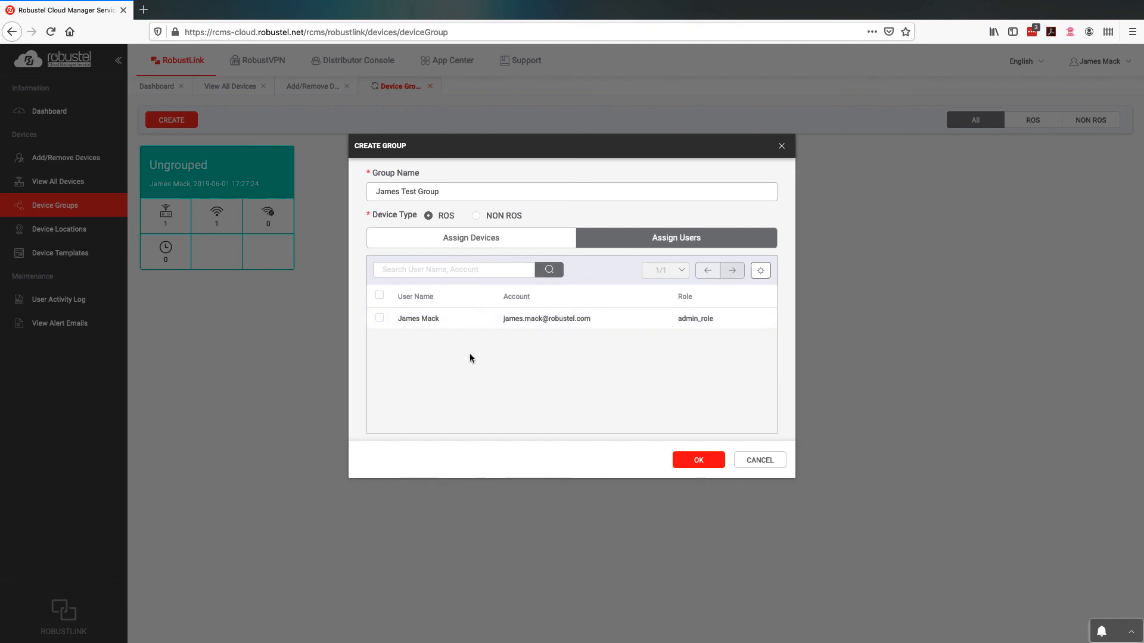
left_click(548, 239)
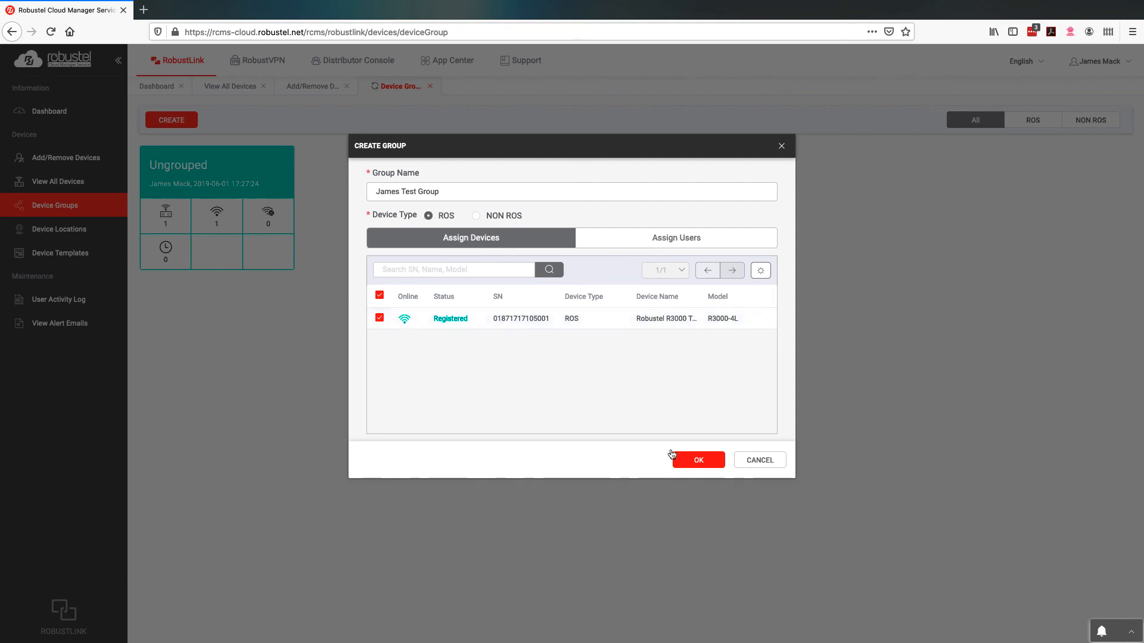
left_click(691, 468)
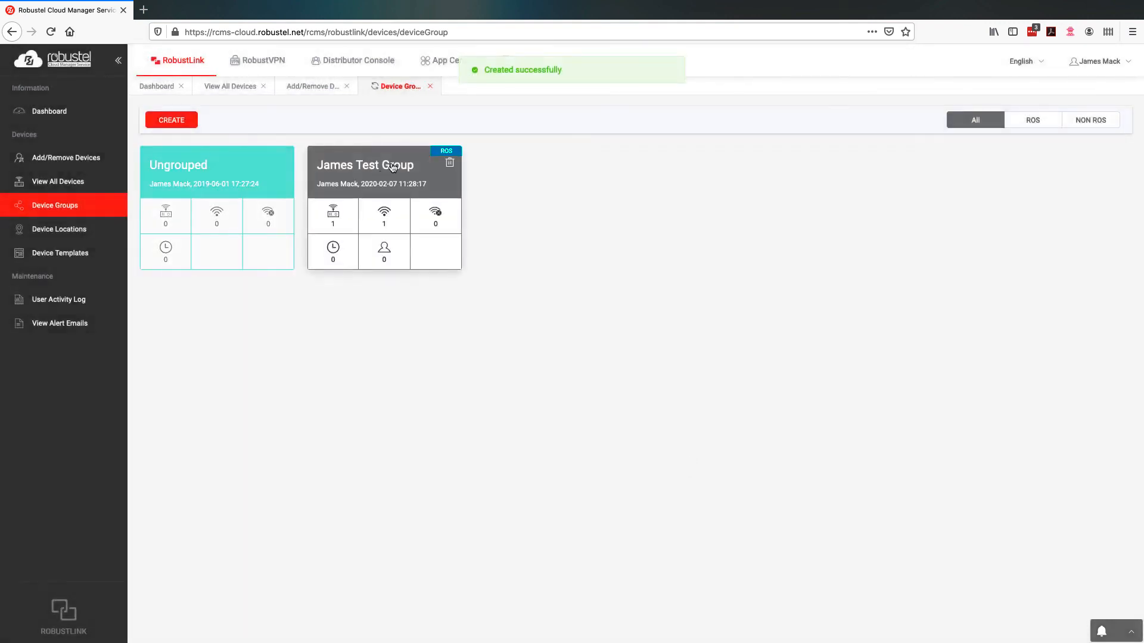
- Open the new group's name for editing on its card and close it without renaming
left_click(393, 166)
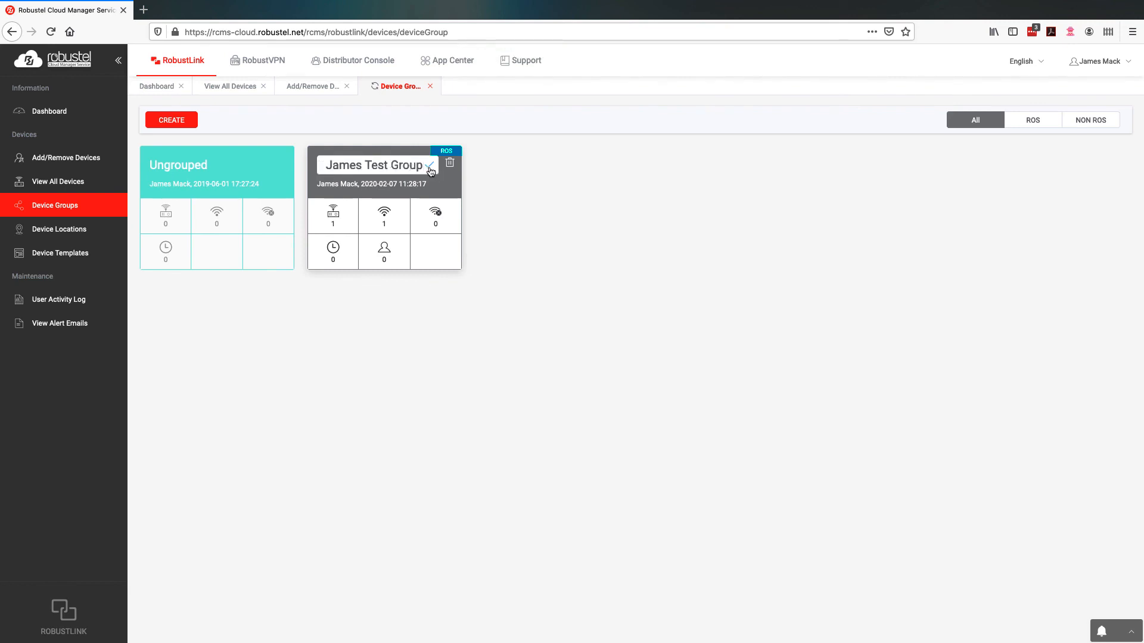
left_click(434, 192)
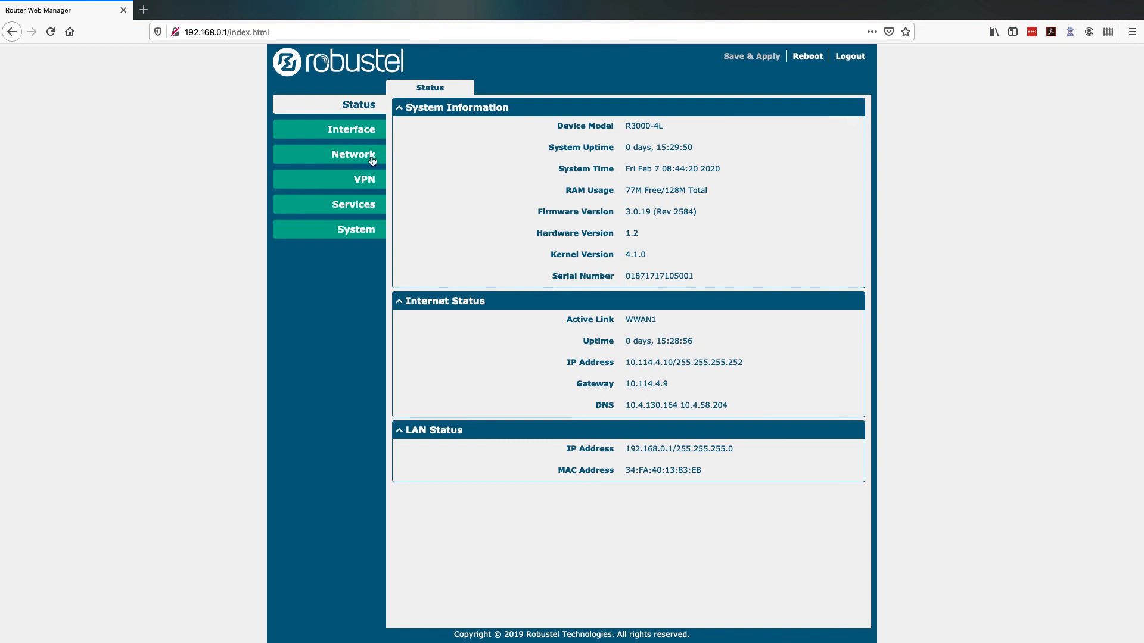
- Switch to the Router Web Manager and check the rcms app's running status in the App Center
left_click(363, 230)
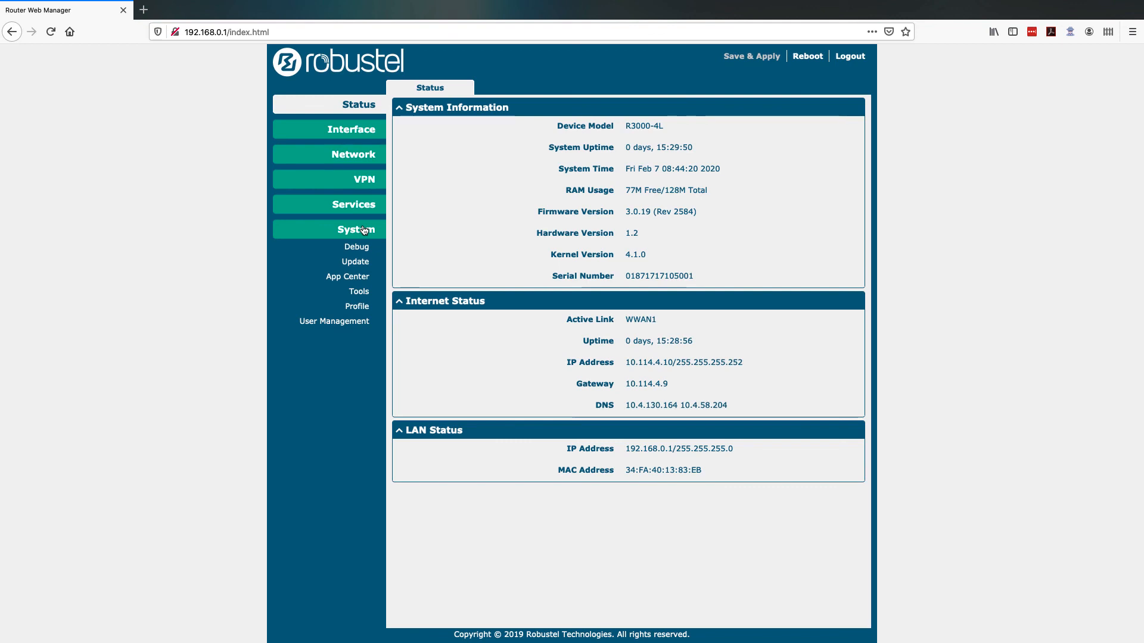
left_click(355, 280)
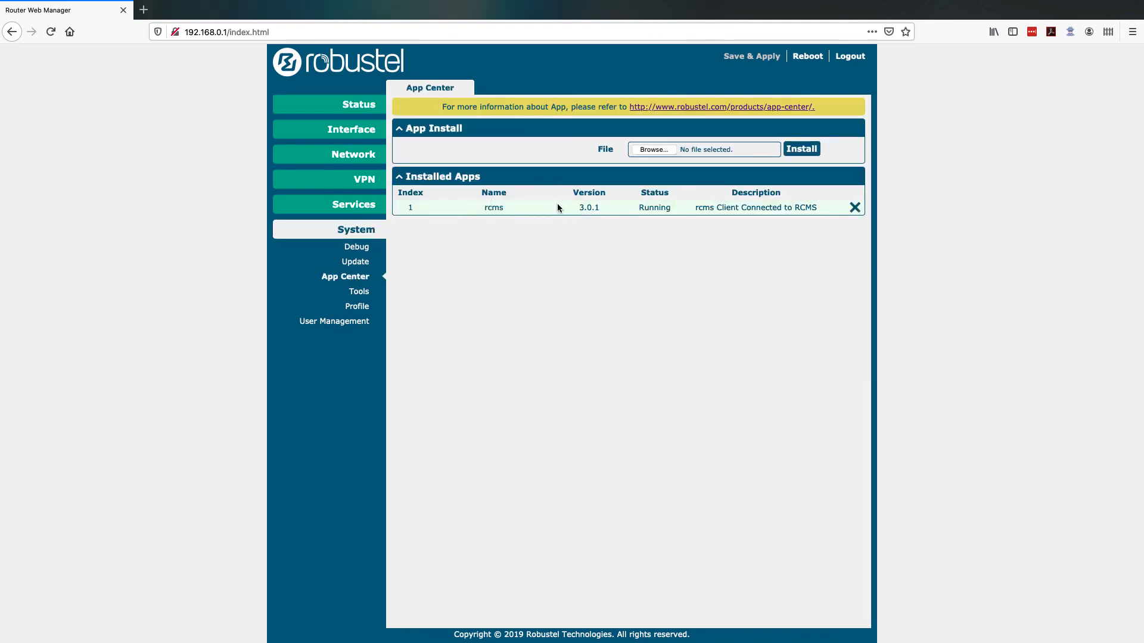
double_click(651, 207)
- Open the router's RCMS service settings and check the connection status to the cloud service
left_click(373, 208)
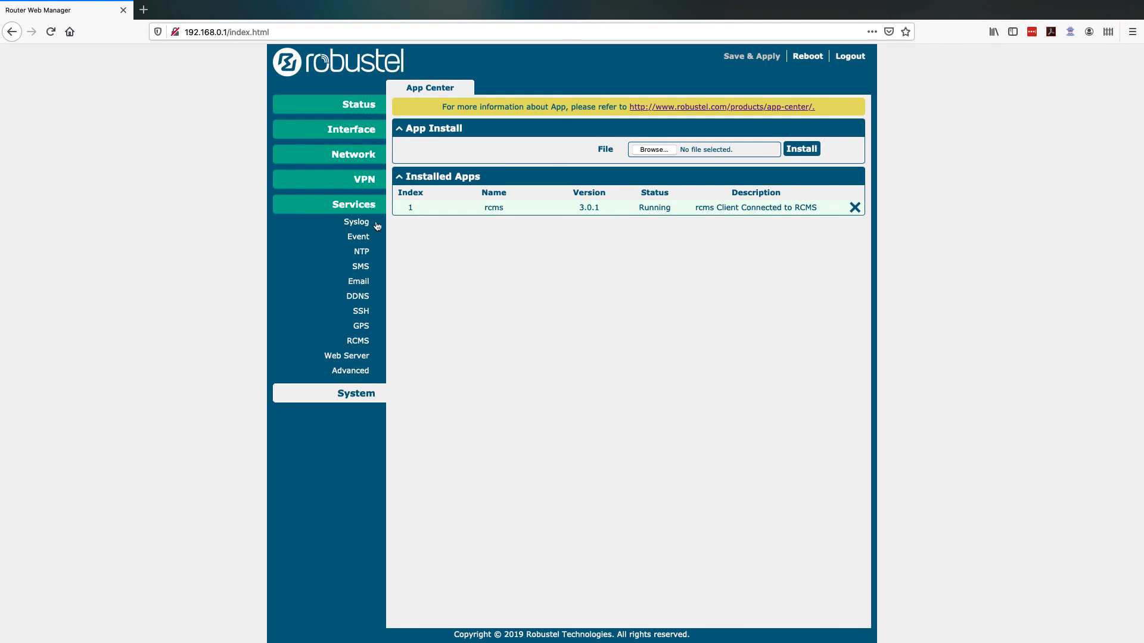
left_click(361, 344)
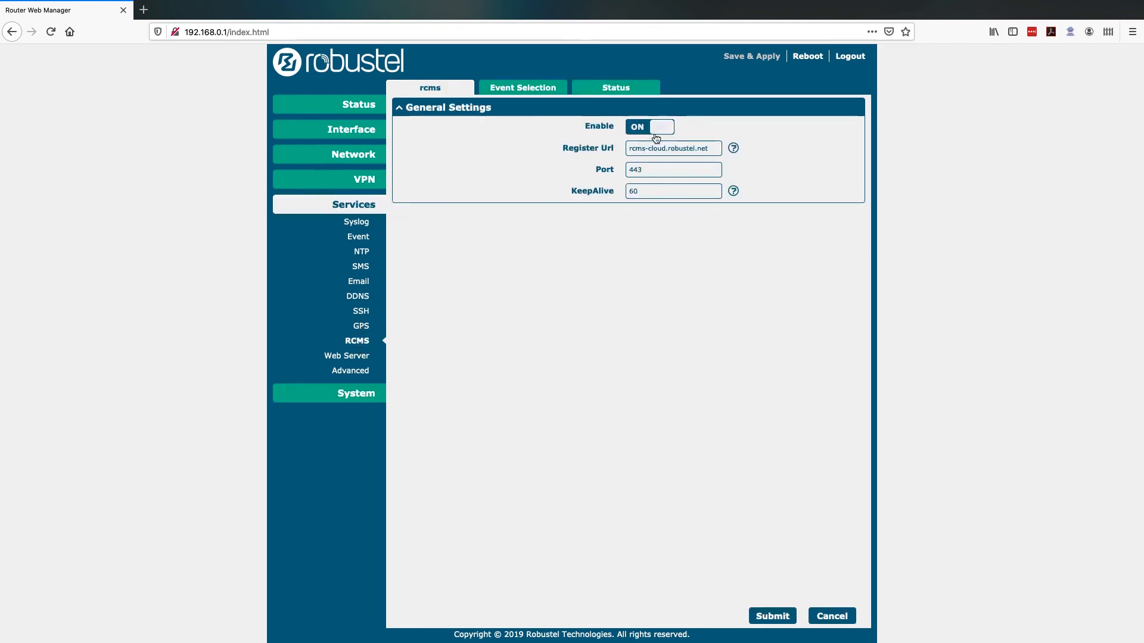
left_click(612, 91)
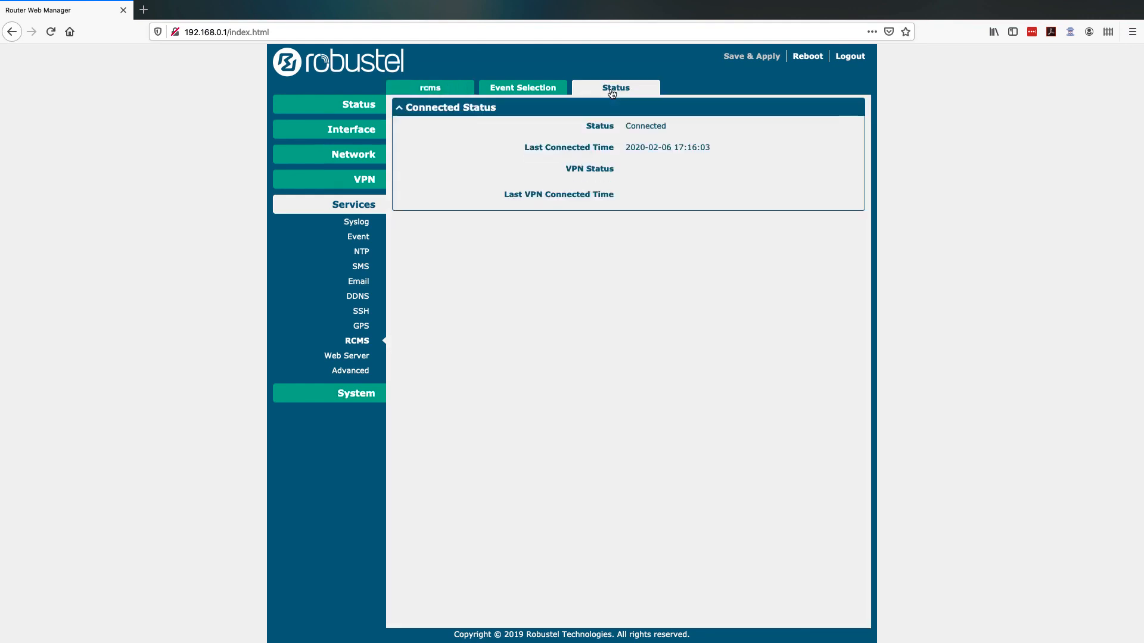